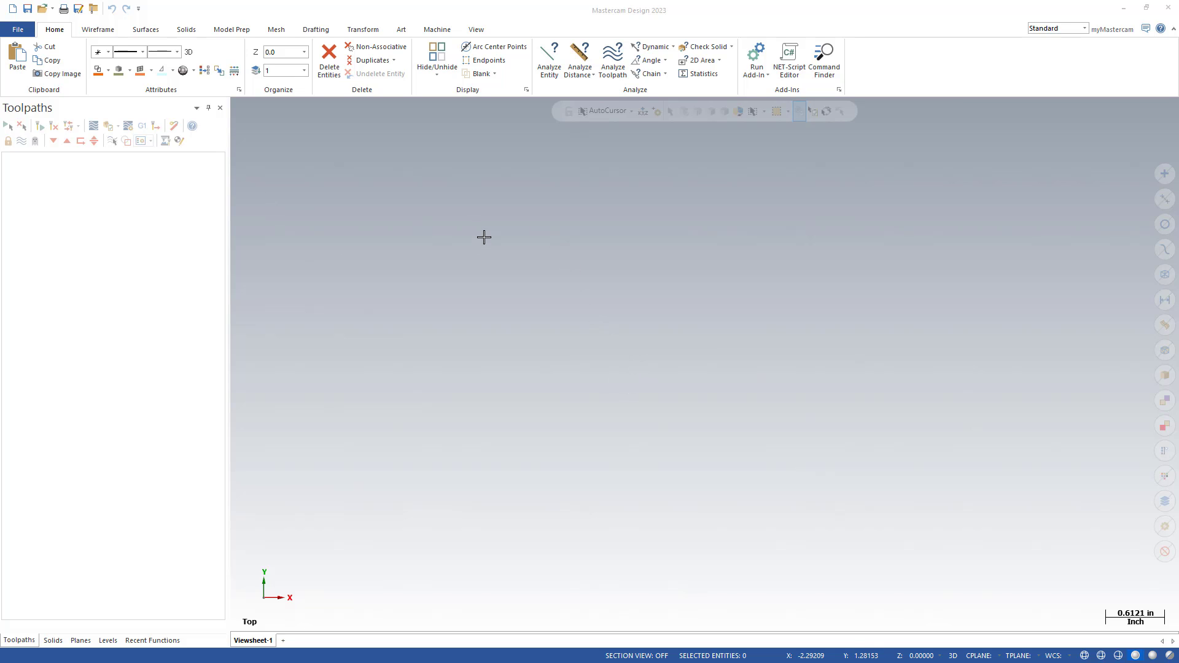
# - Start the Migration Wizard in Advanced mode and enable migration of shared Mastercam files
pyautogui.click(23, 28)
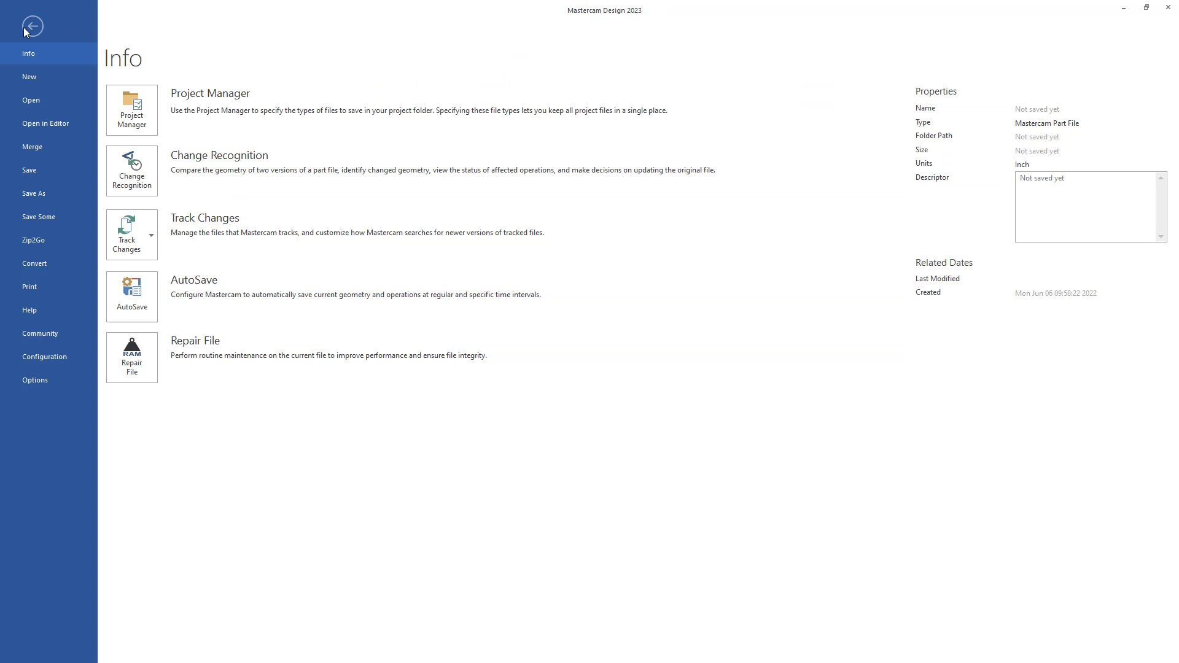
pyautogui.click(49, 268)
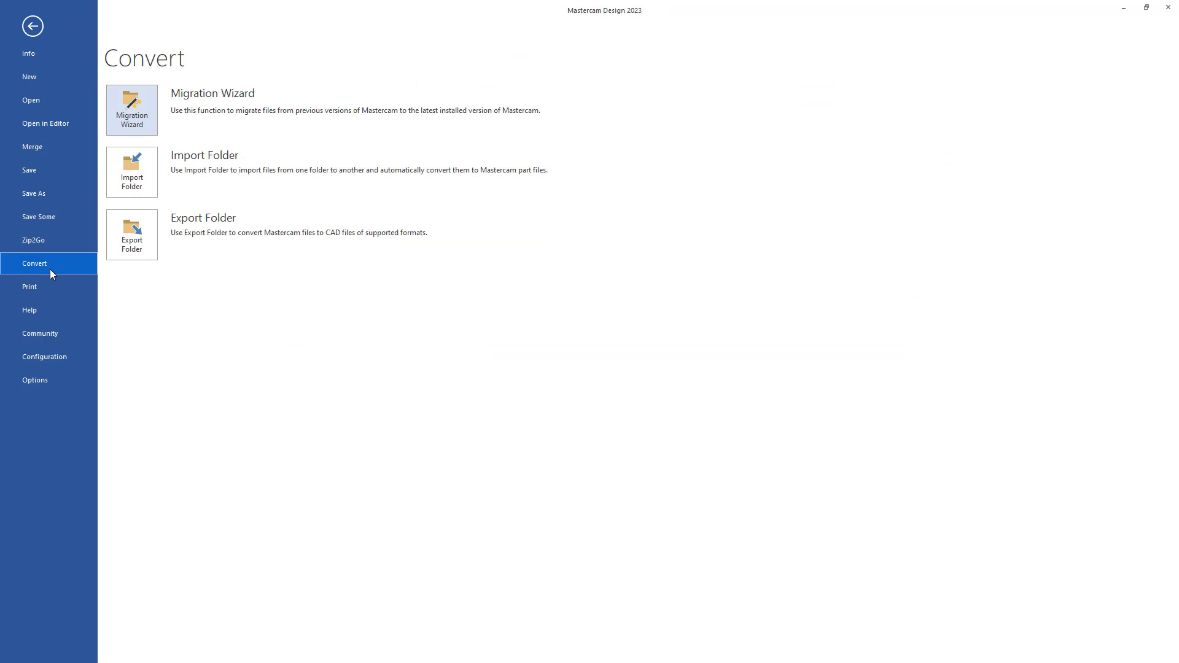
pyautogui.click(142, 117)
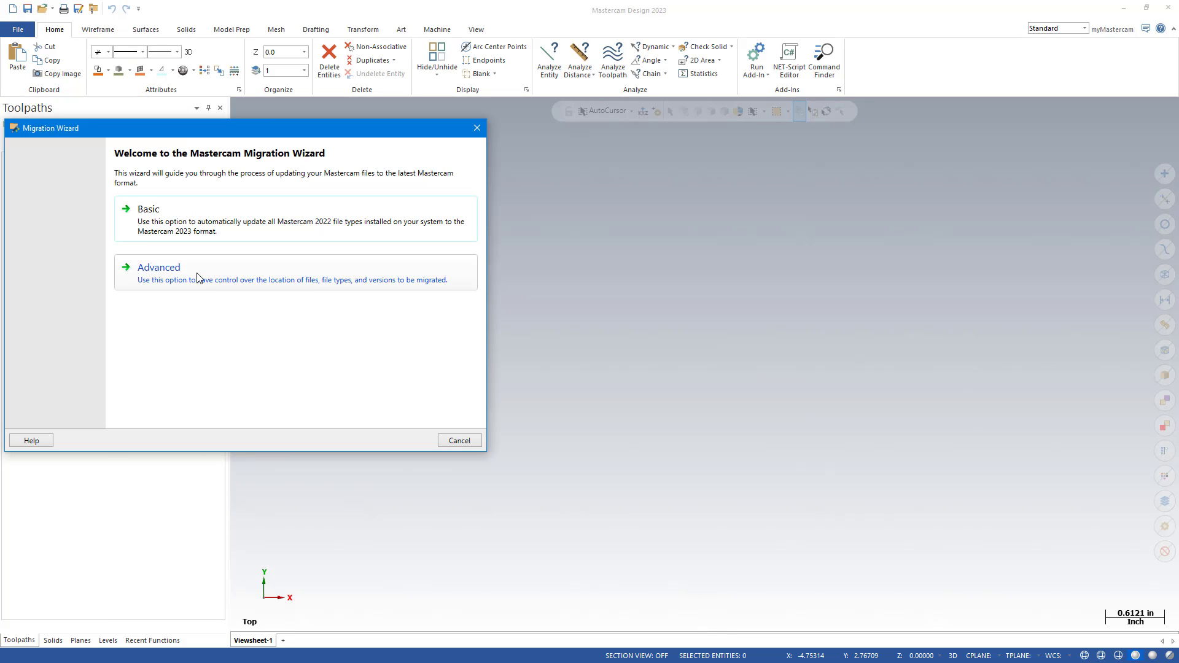
pyautogui.click(198, 278)
pyautogui.click(194, 186)
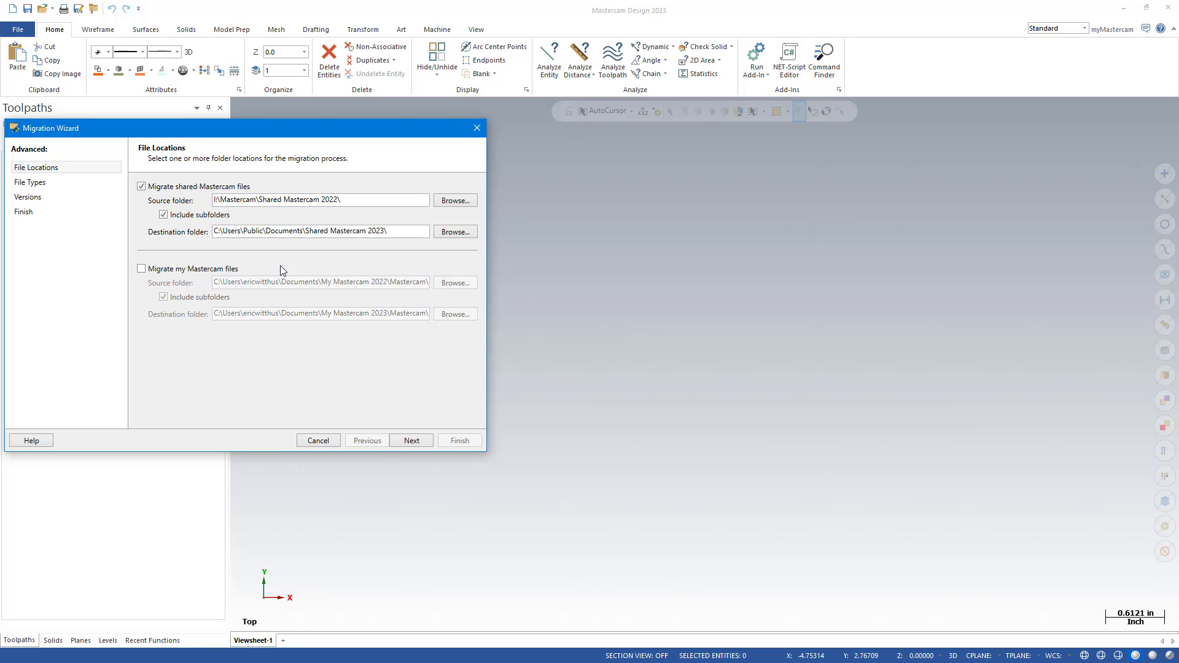
pyautogui.moveTo(377, 132); pyautogui.dragTo(596, 154)
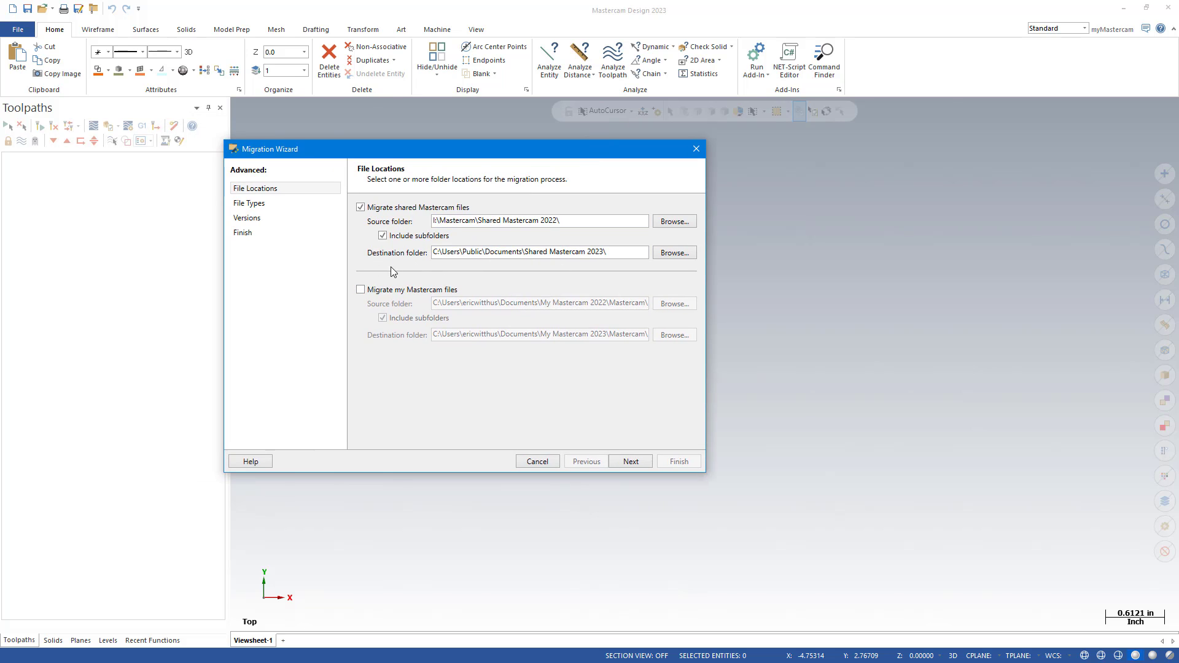
# - Restrict the migrated file types to control definitions, machine definitions, Mill-Turn machine environments, posts files and miscellaneous data files
pyautogui.click(269, 210)
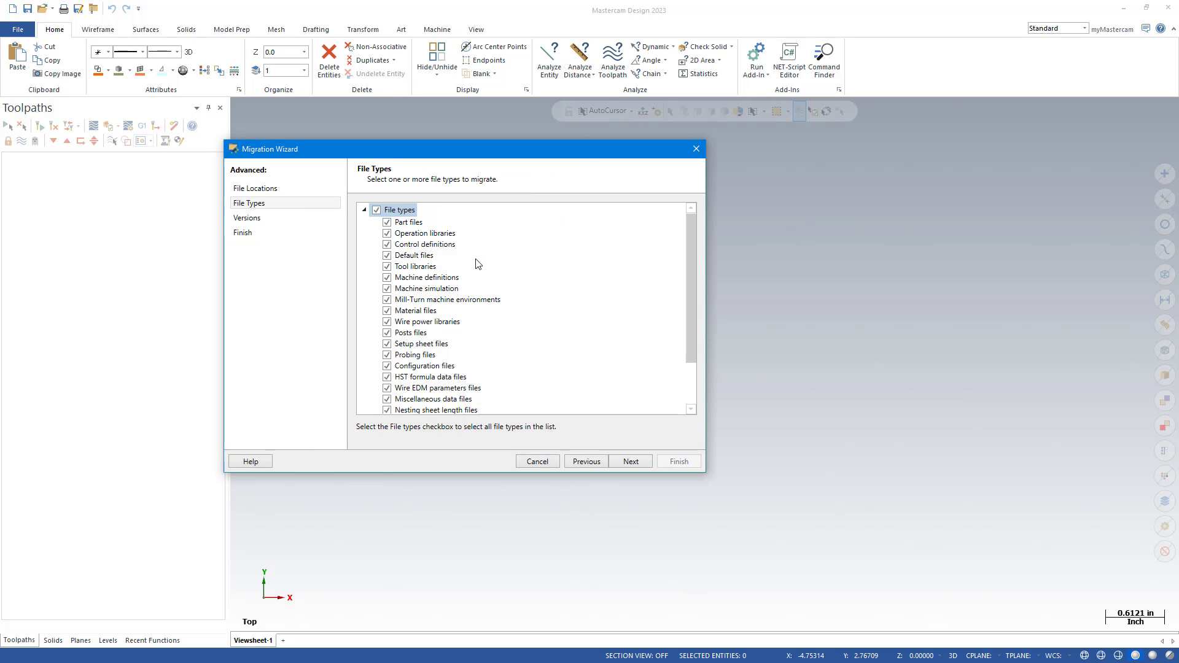
pyautogui.click(377, 212)
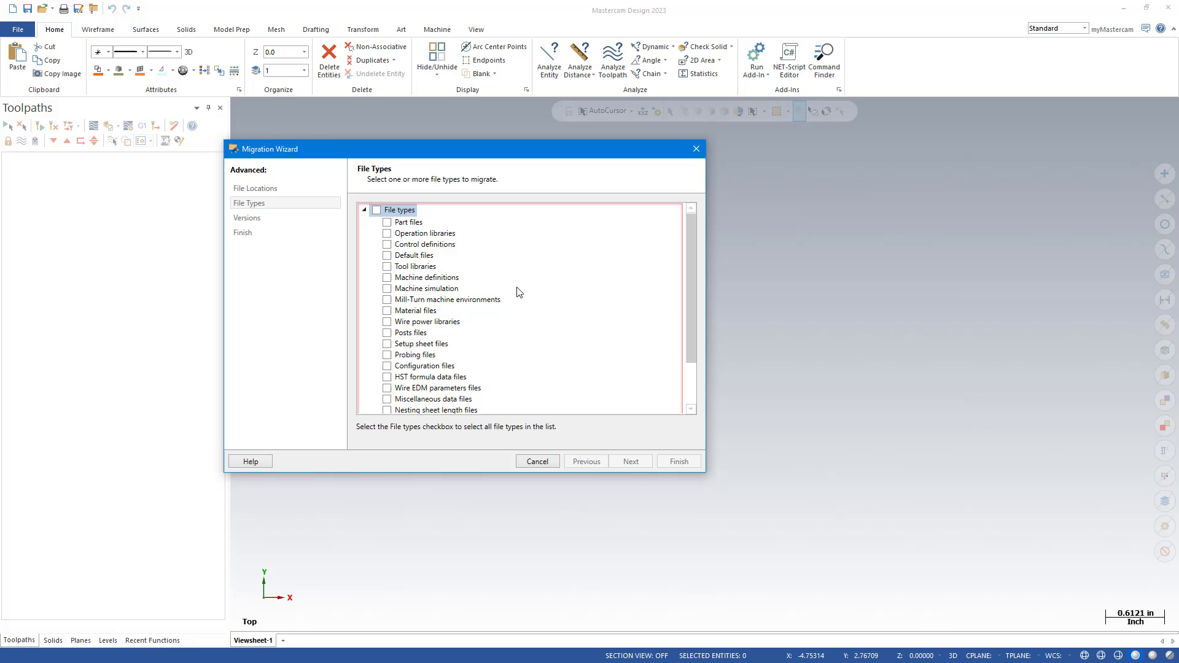
pyautogui.click(387, 245)
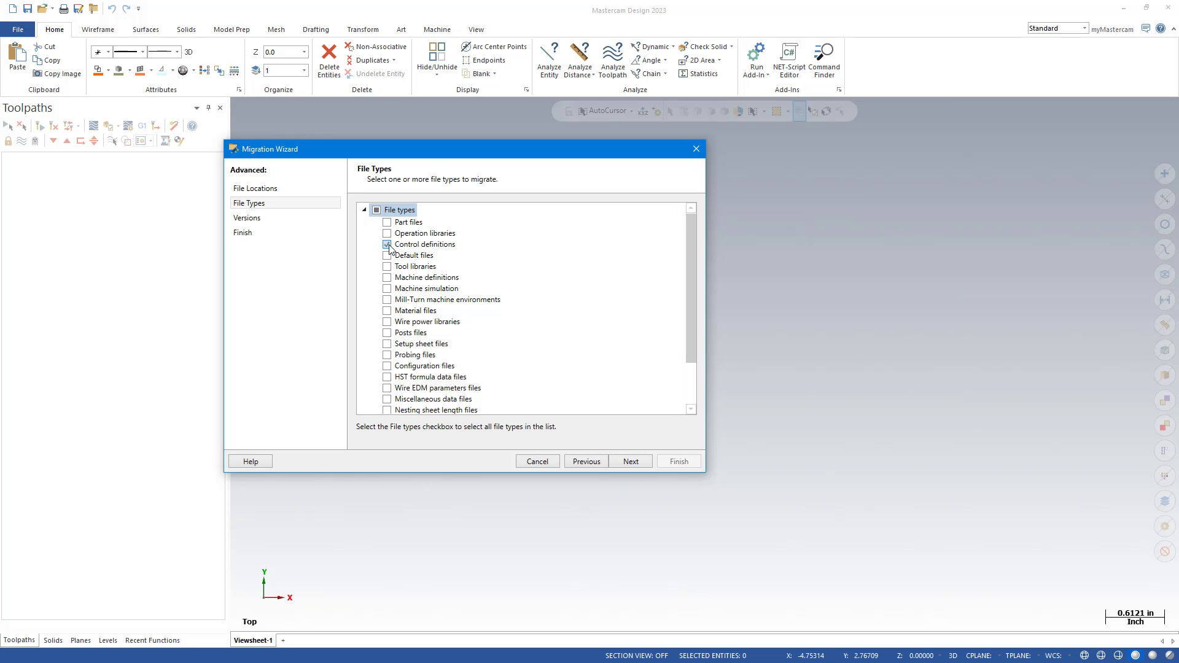
pyautogui.click(387, 279)
pyautogui.click(387, 399)
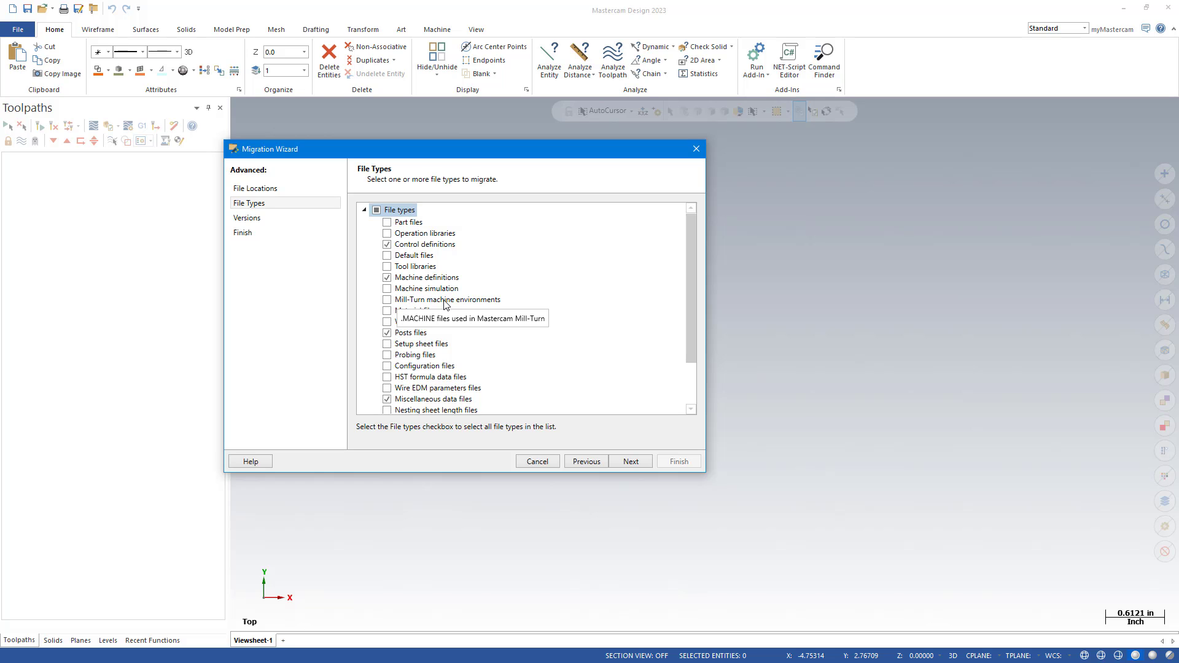
pyautogui.click(387, 300)
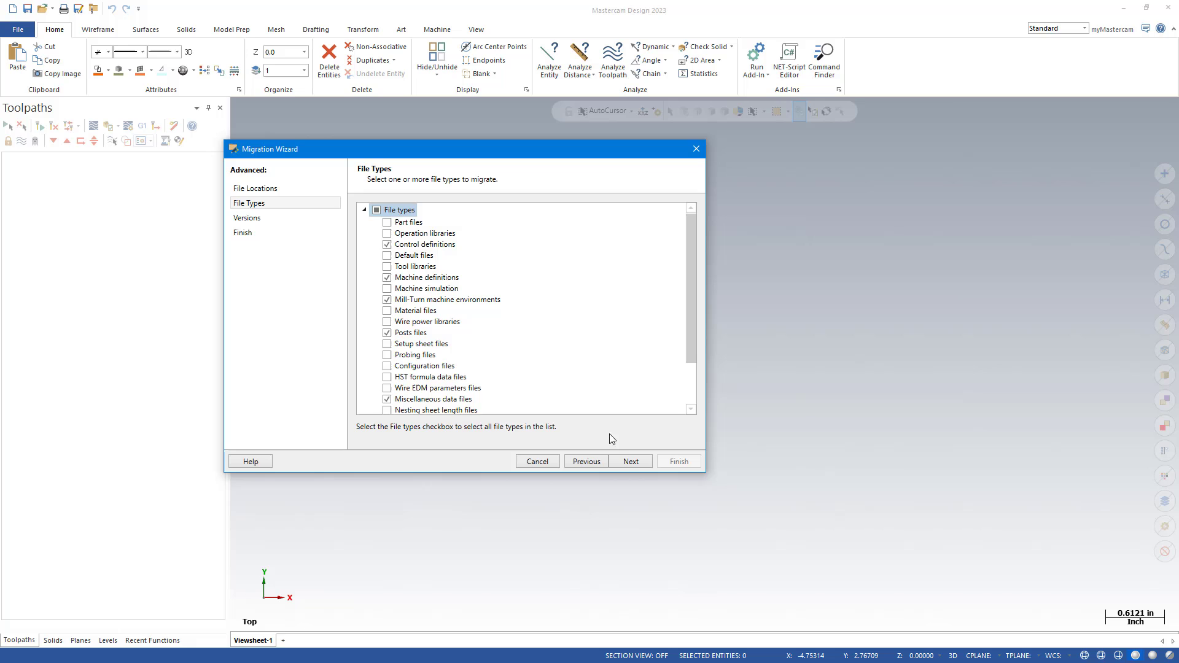
# - Run the migration for Mastercam 2022 files only and review its results in the event log
pyautogui.click(630, 461)
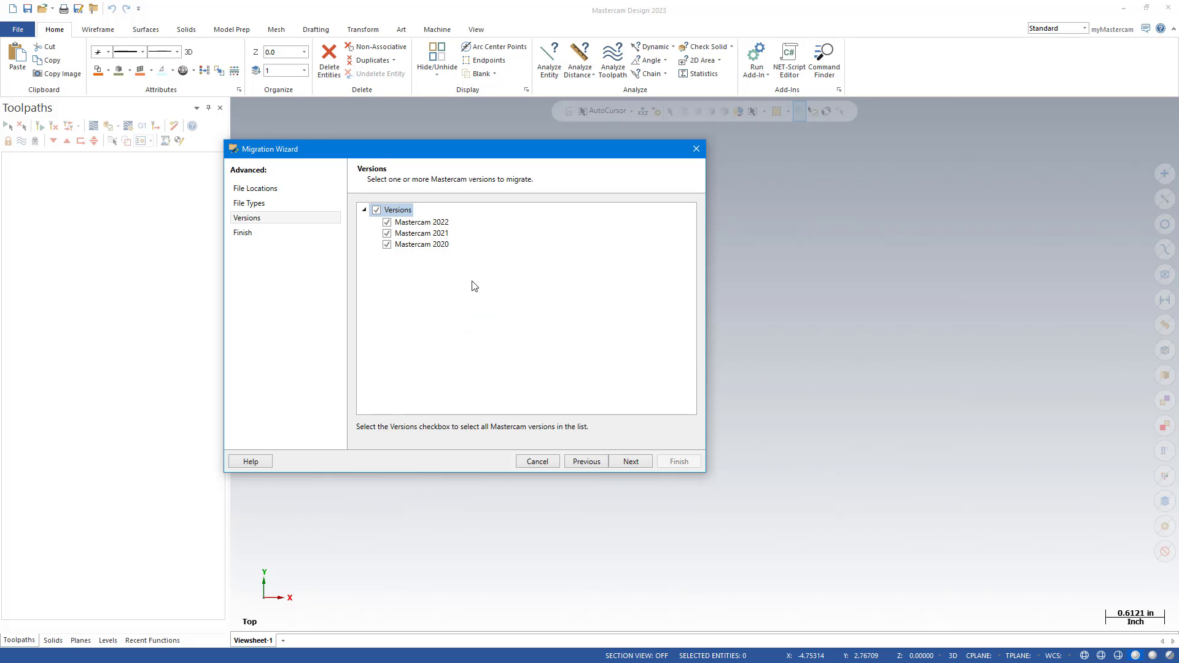
pyautogui.click(408, 245)
pyautogui.click(407, 233)
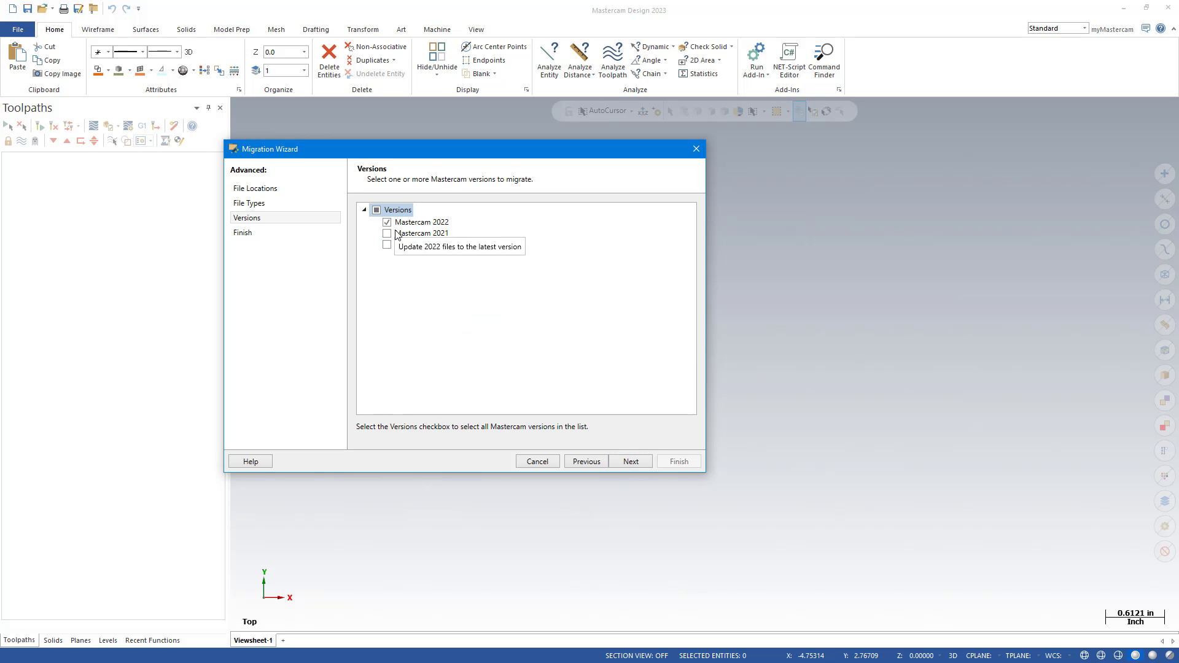
pyautogui.click(641, 464)
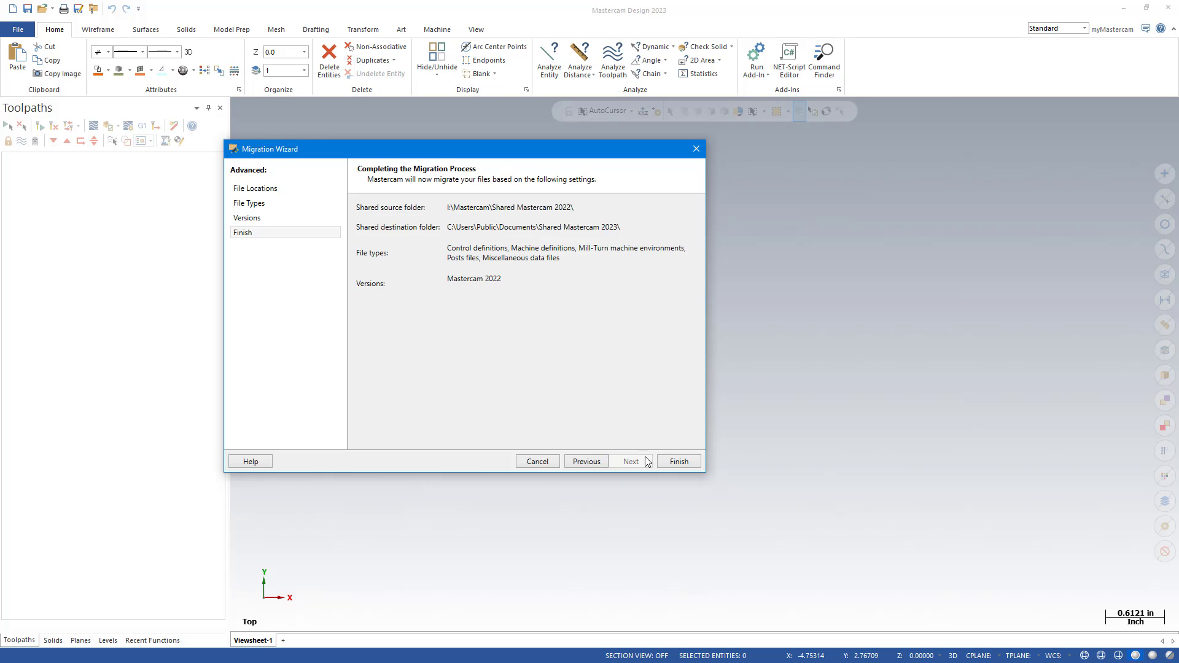
pyautogui.click(679, 463)
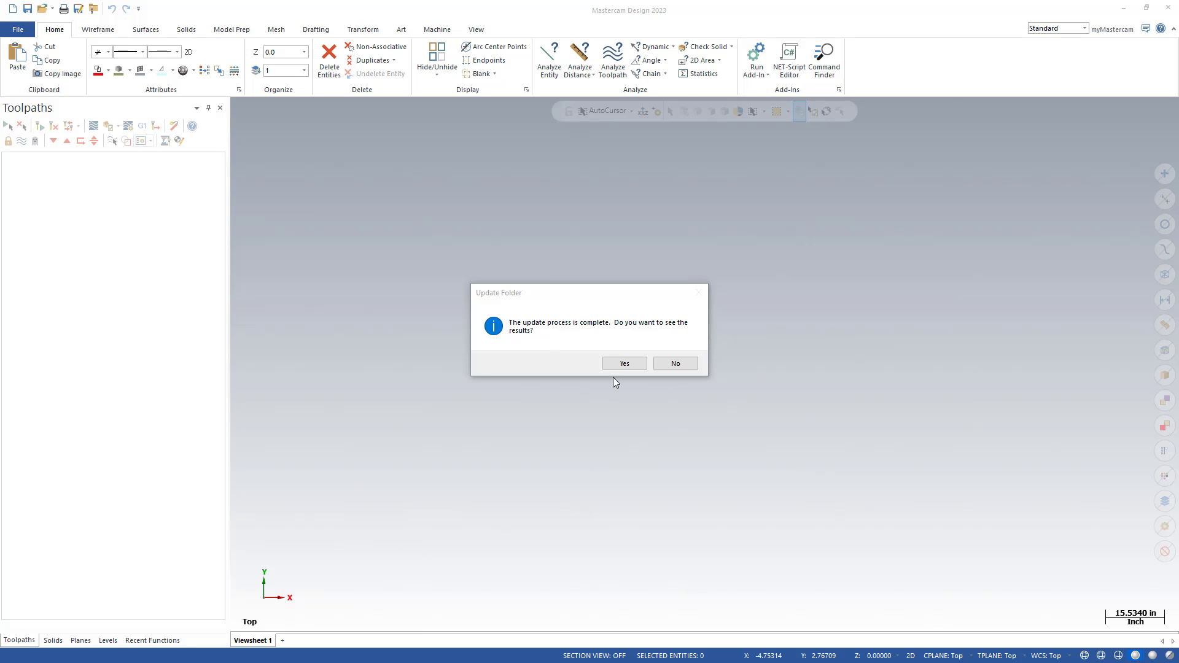
pyautogui.click(633, 366)
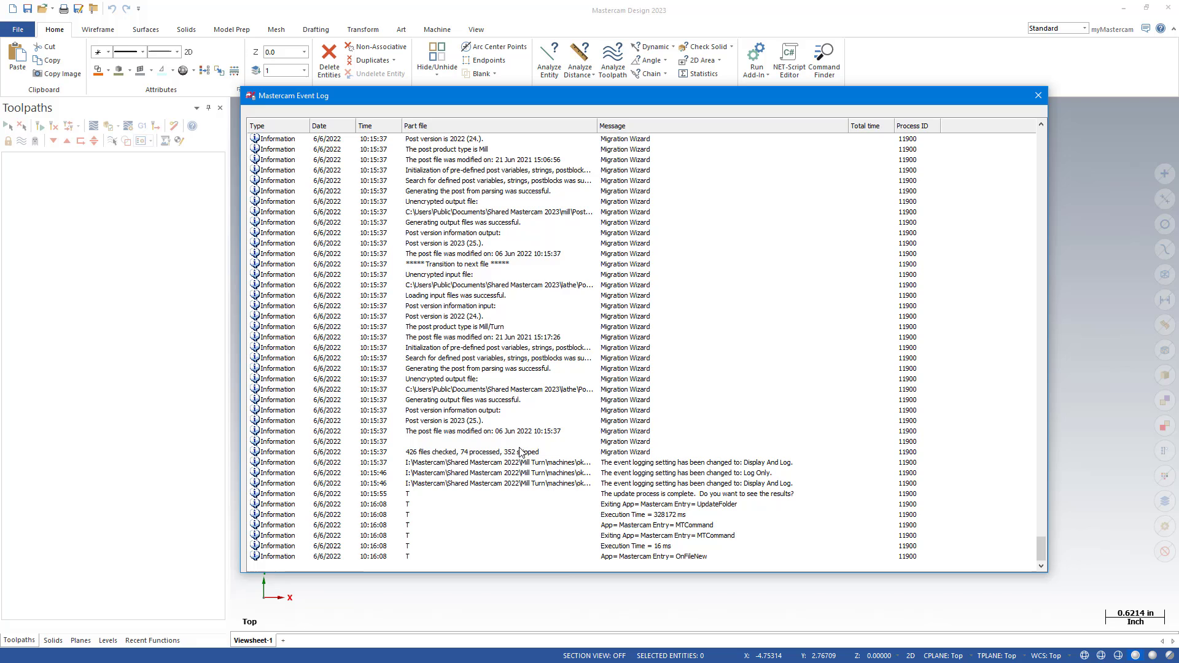
pyautogui.click(1038, 95)
# - Add all ptek machine definitions, from ptek_brother_4x_vmc to ptek_milltronics_4x_vmc, to the Mill machine list
pyautogui.click(441, 29)
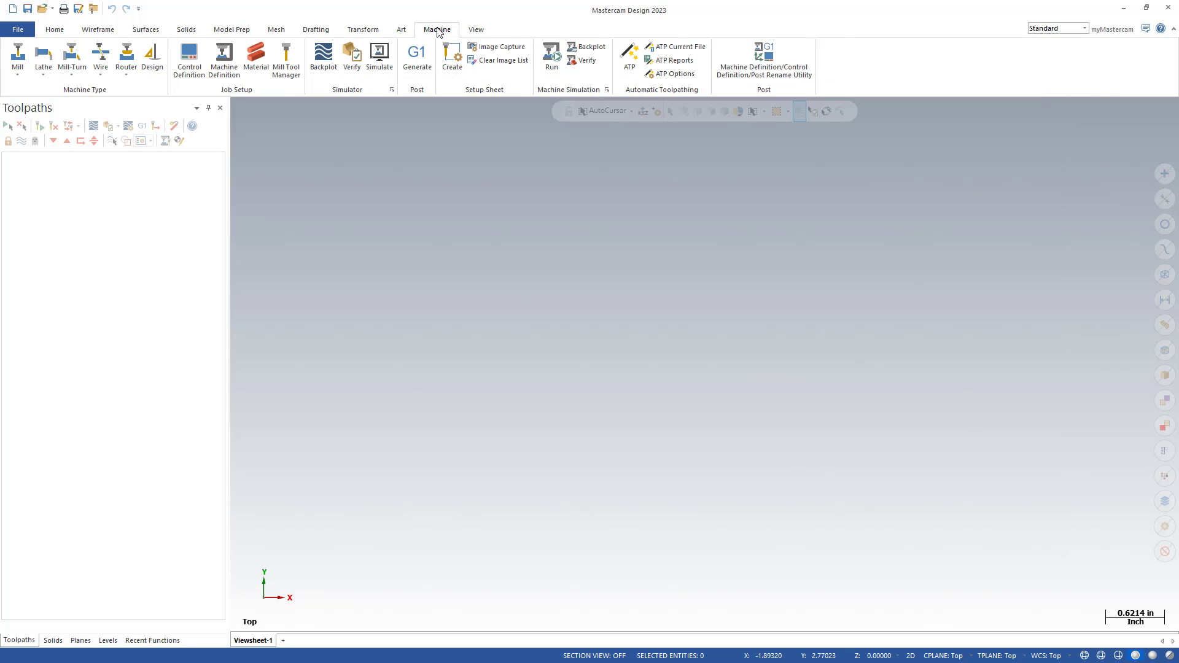
pyautogui.click(18, 74)
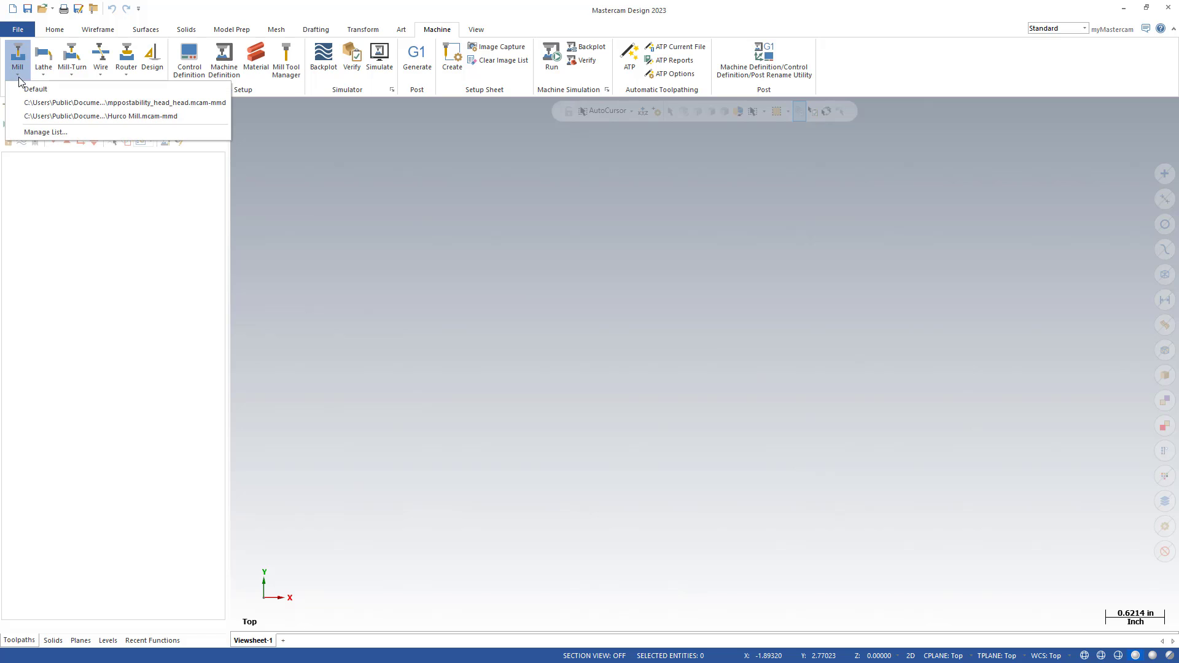
pyautogui.click(45, 133)
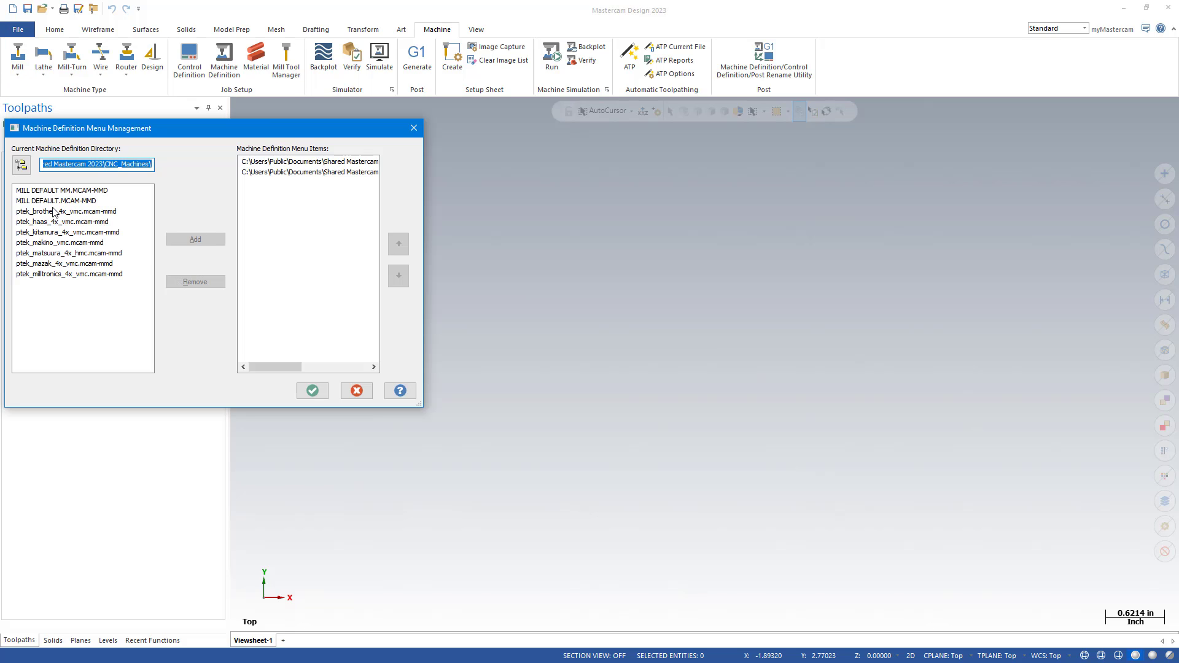
pyautogui.click(54, 211)
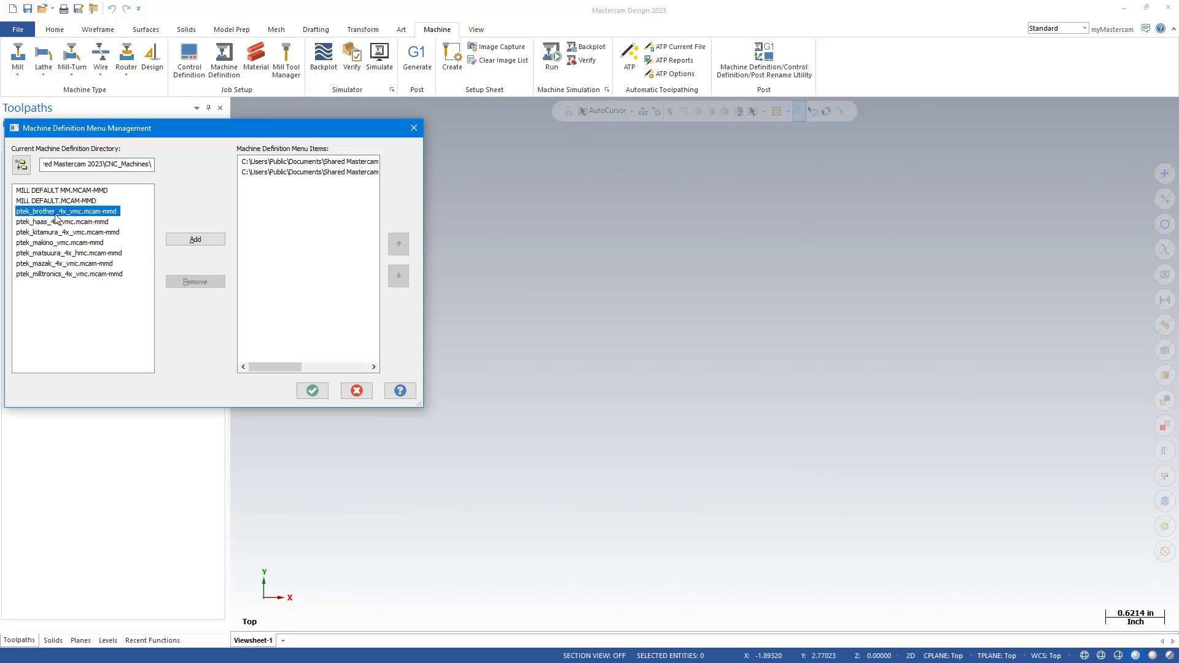
pyautogui.keyDown('shift'); pyautogui.click(68, 274); pyautogui.keyUp('shift')
pyautogui.click(195, 239)
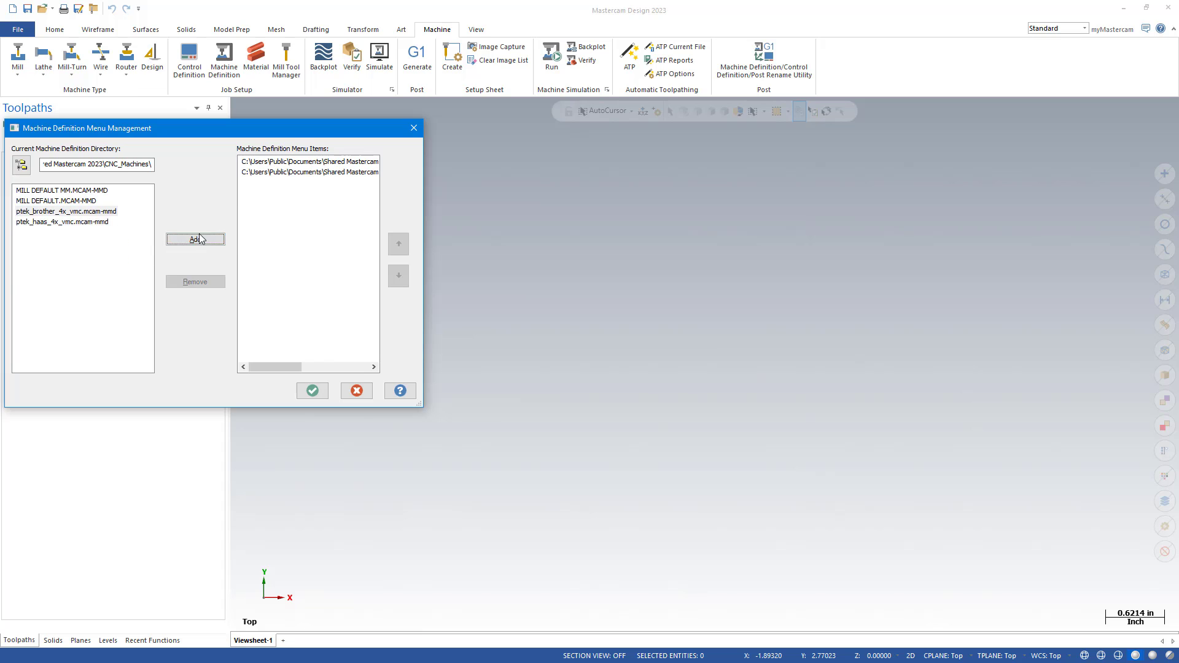
pyautogui.click(312, 391)
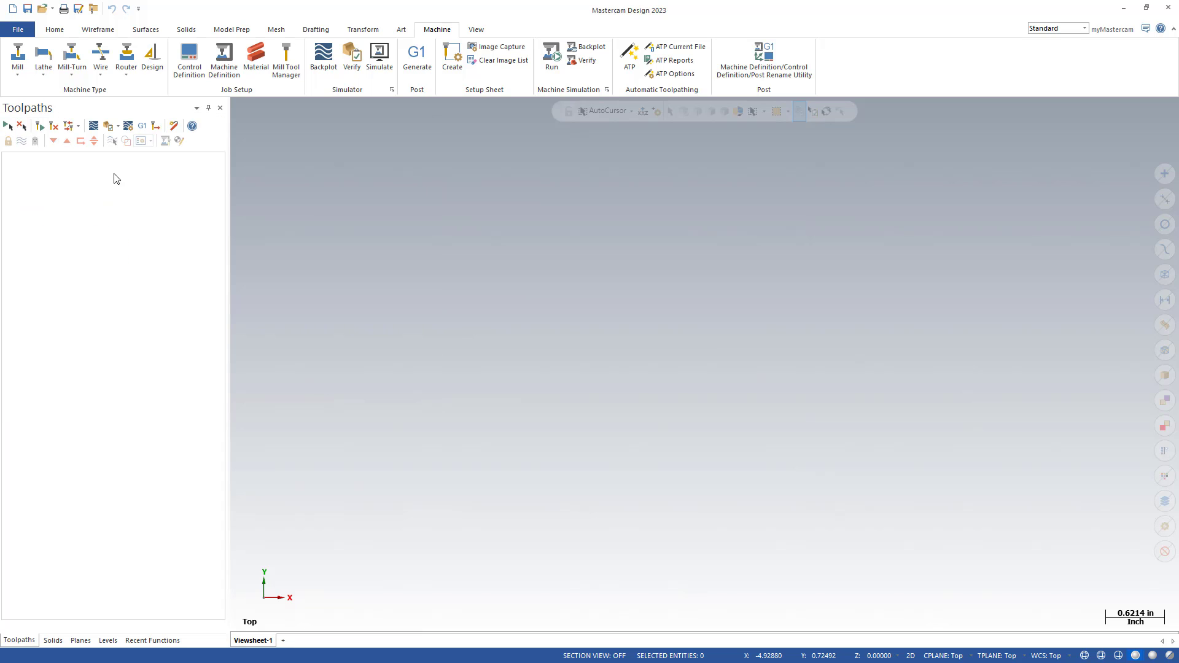
# - Check the Mill-Turn machine definition list for the migrated machines without changing it
pyautogui.click(70, 73)
pyautogui.click(122, 260)
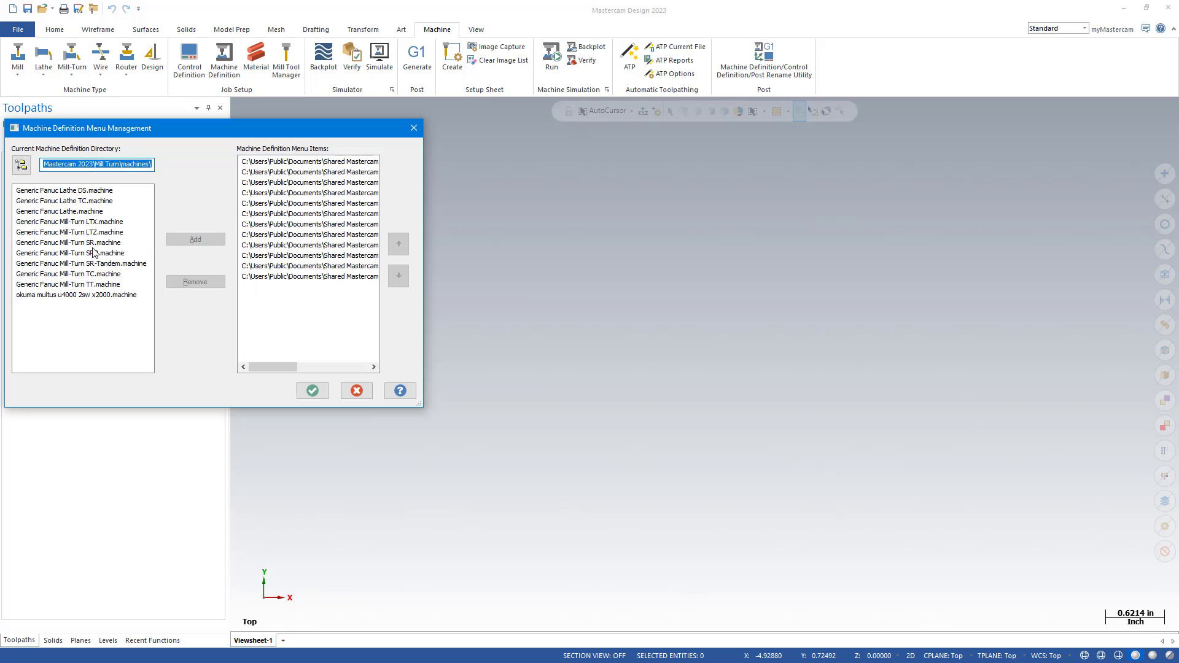
pyautogui.click(357, 390)
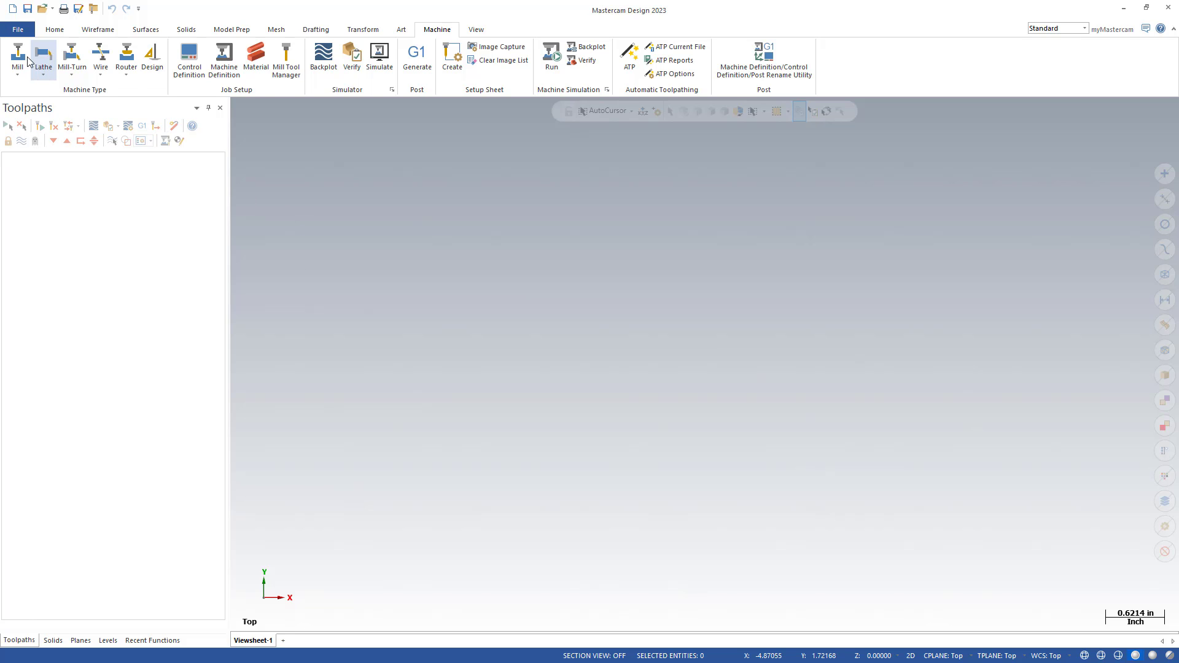
# - Start the Migration Wizard again in Advanced mode and enable migration of both shared and my Mastercam files
pyautogui.click(20, 32)
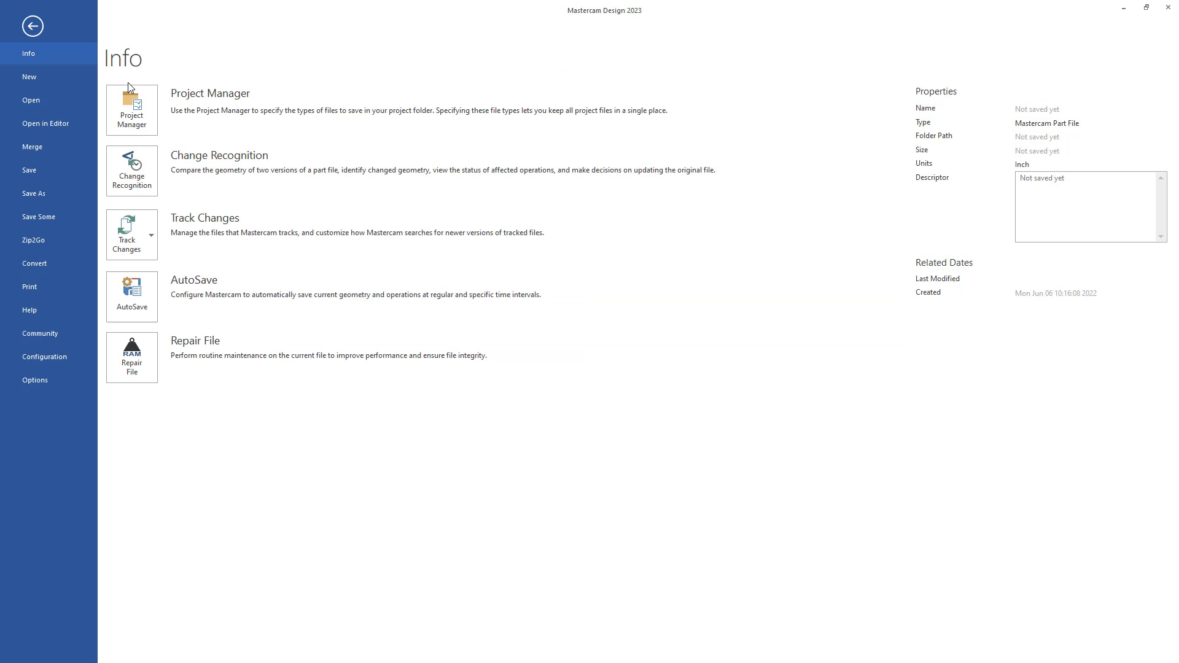
pyautogui.click(65, 263)
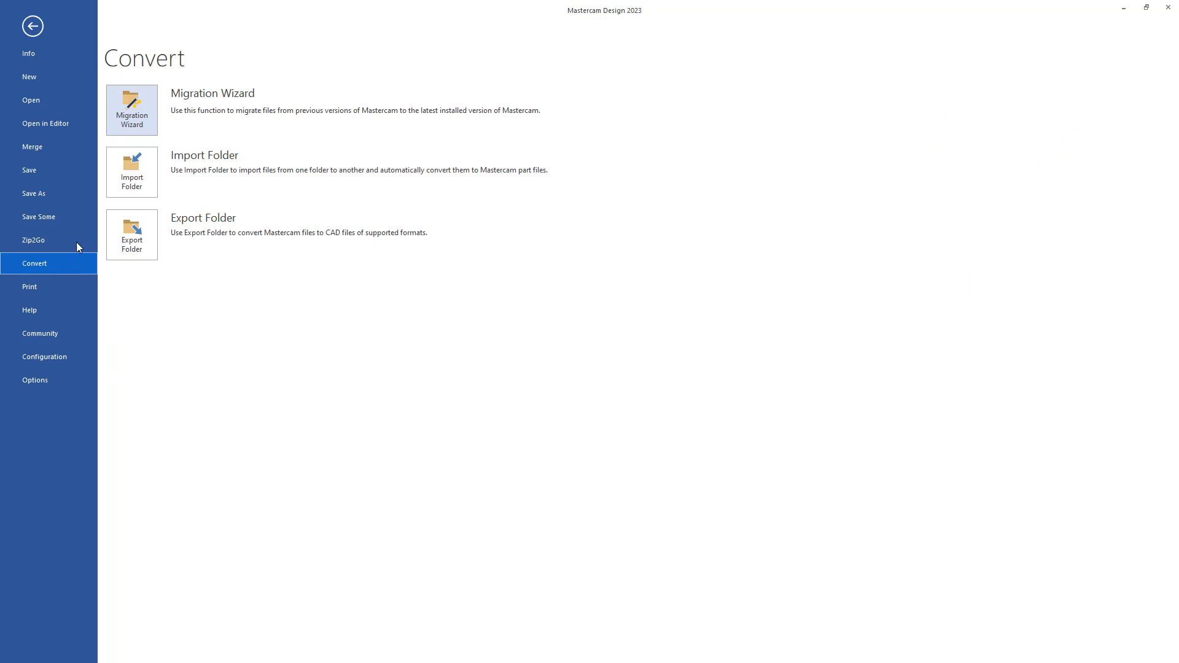
pyautogui.click(125, 127)
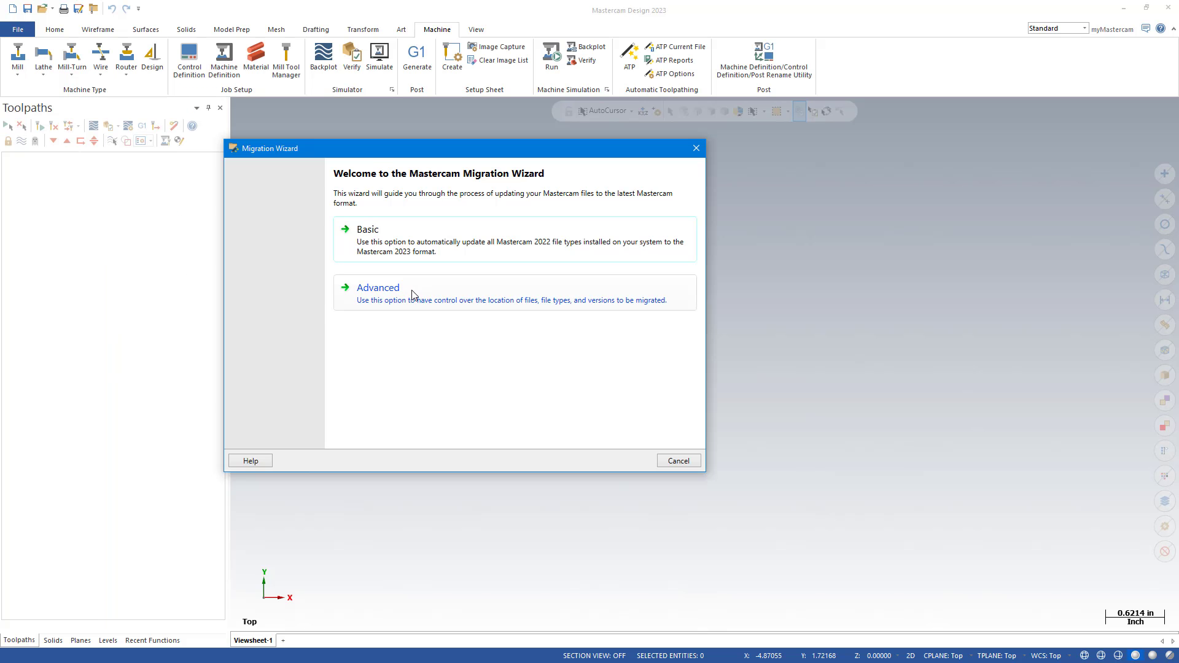
pyautogui.click(412, 293)
pyautogui.click(360, 206)
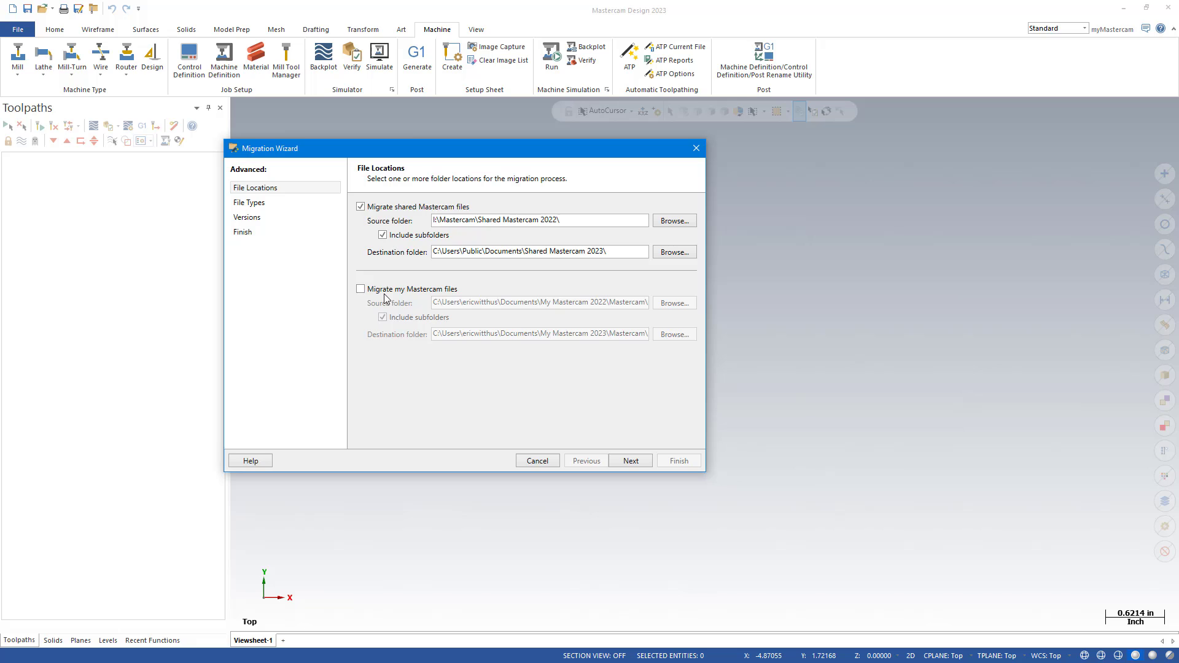
pyautogui.click(360, 288)
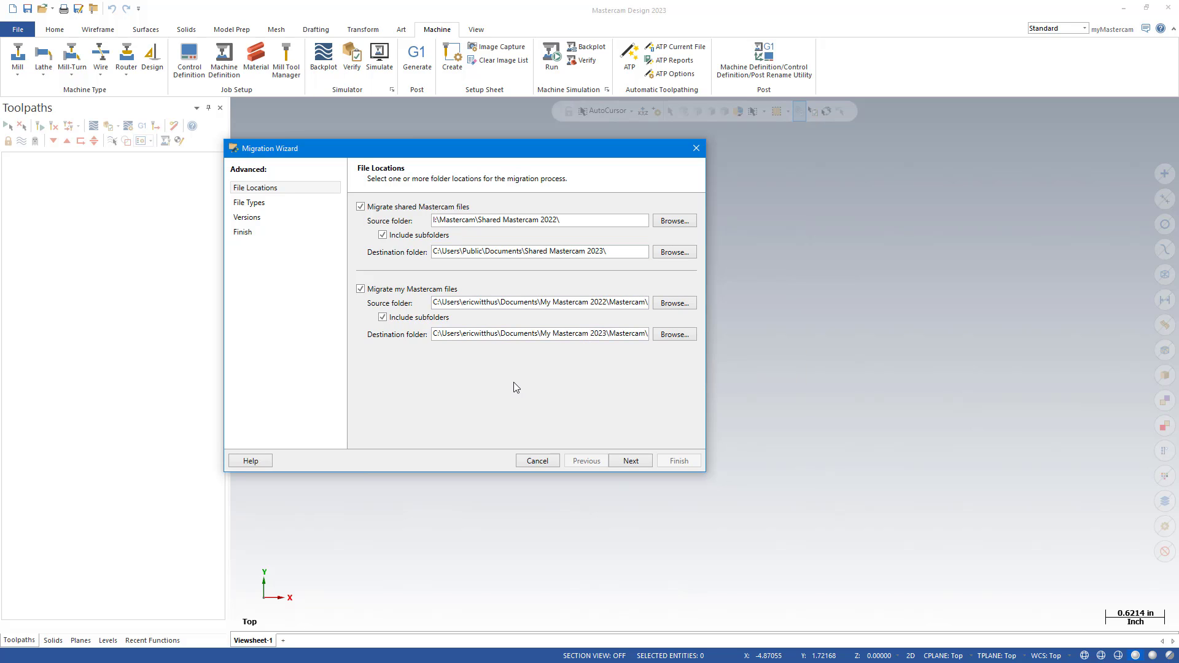
# - Clear all file types for the migration and select only default files, tool libraries and machine simulation
pyautogui.click(291, 204)
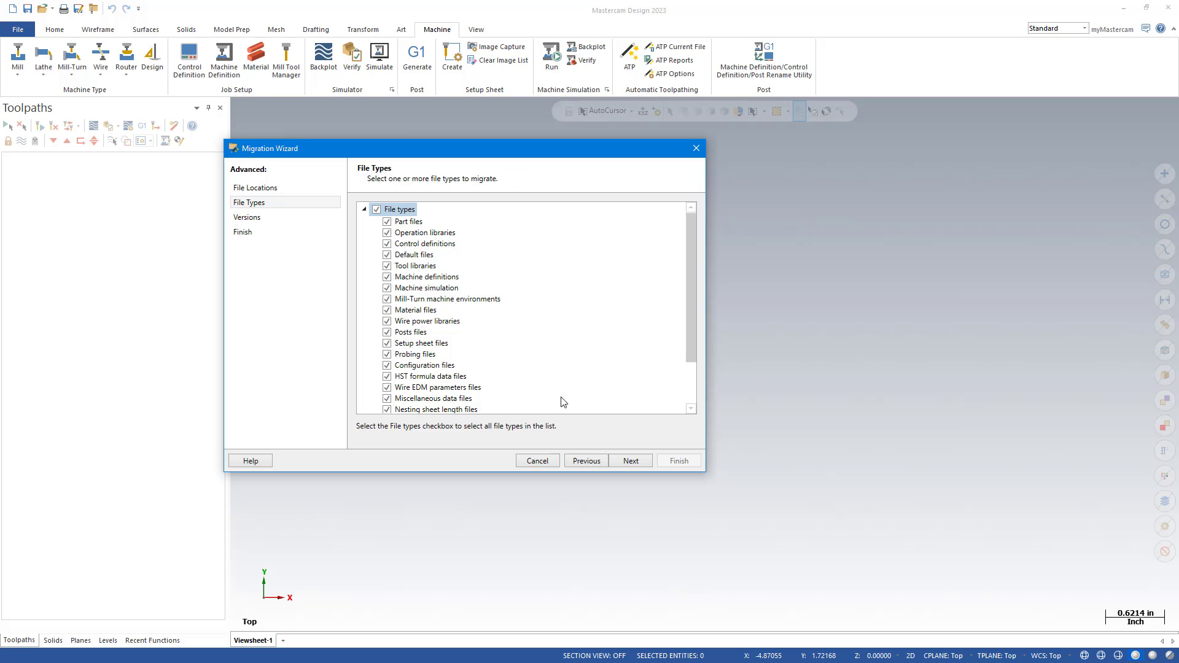
pyautogui.click(377, 210)
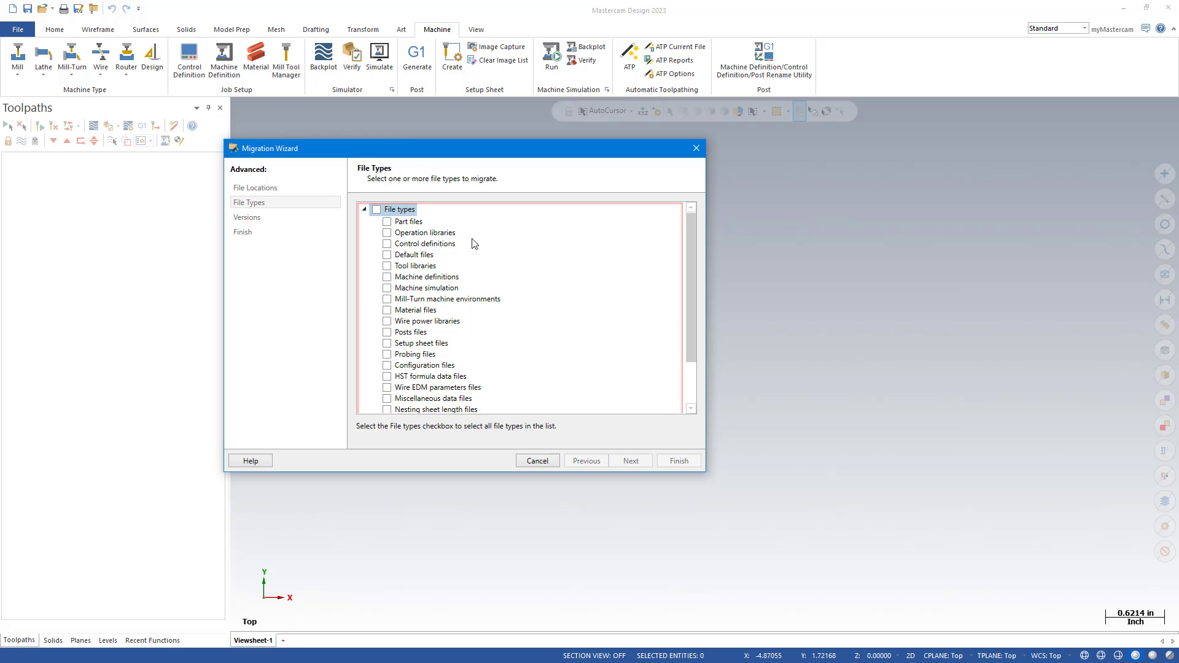
pyautogui.click(411, 223)
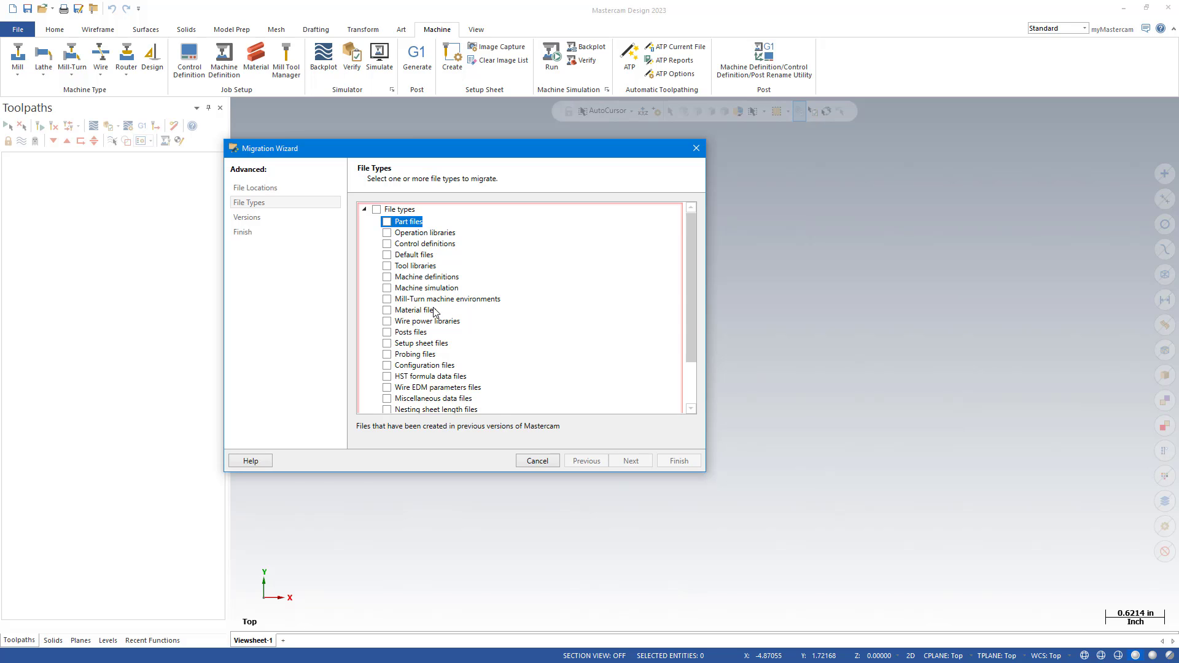
pyautogui.moveTo(459, 290)
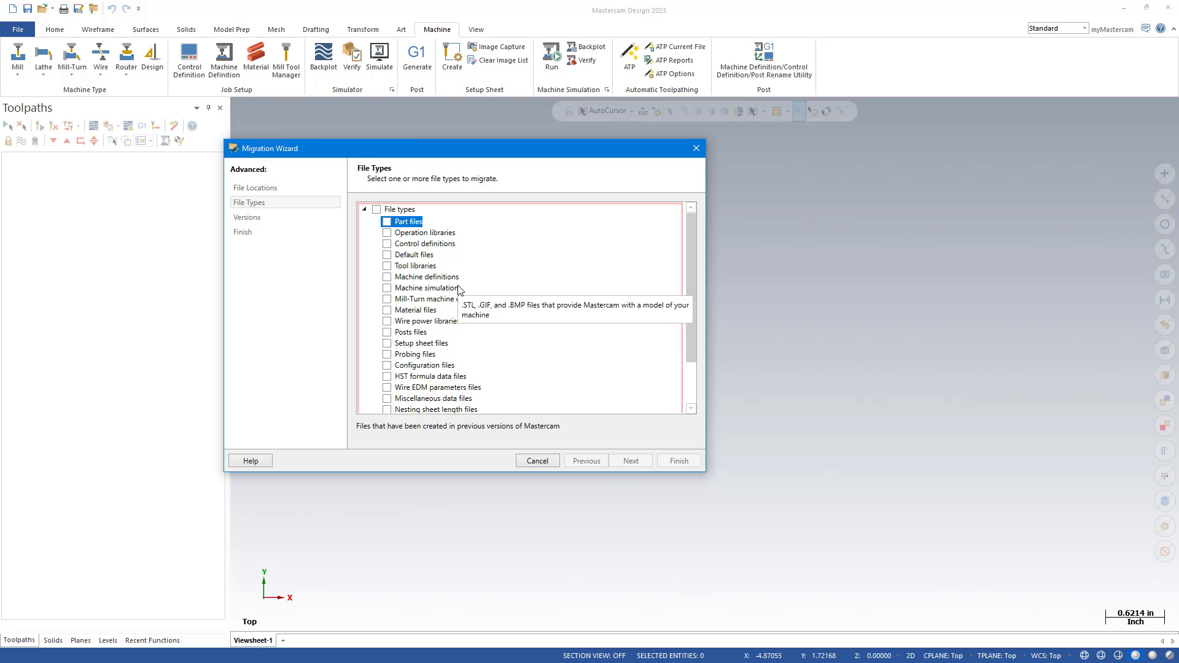
pyautogui.moveTo(422, 260)
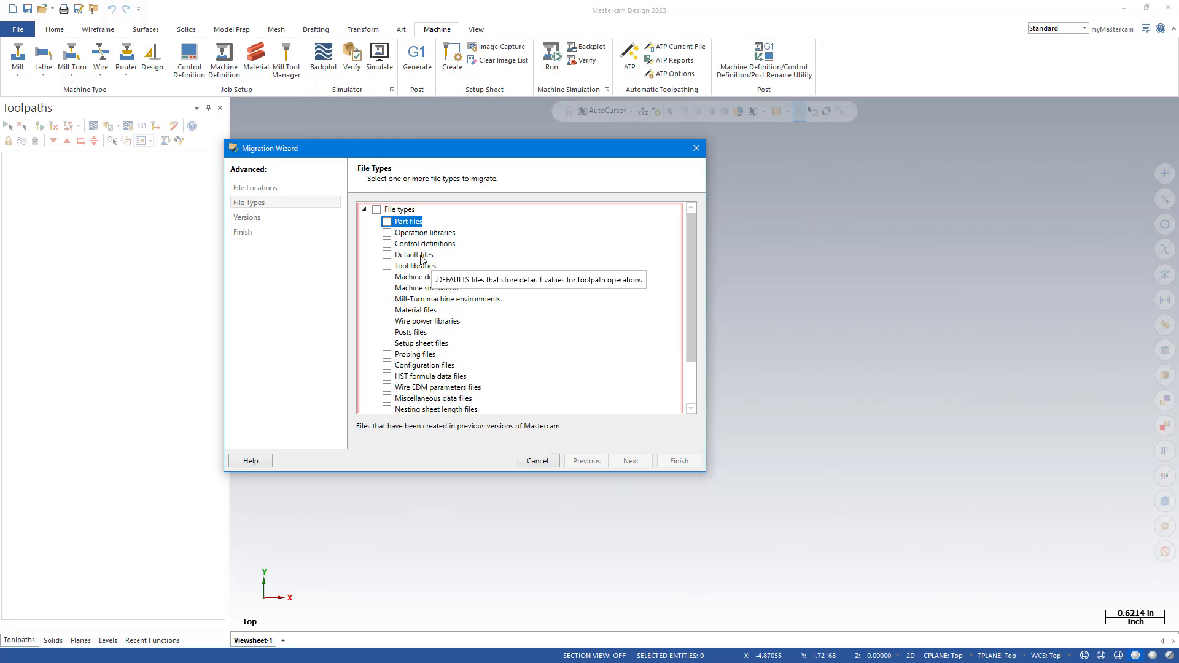
pyautogui.click(388, 255)
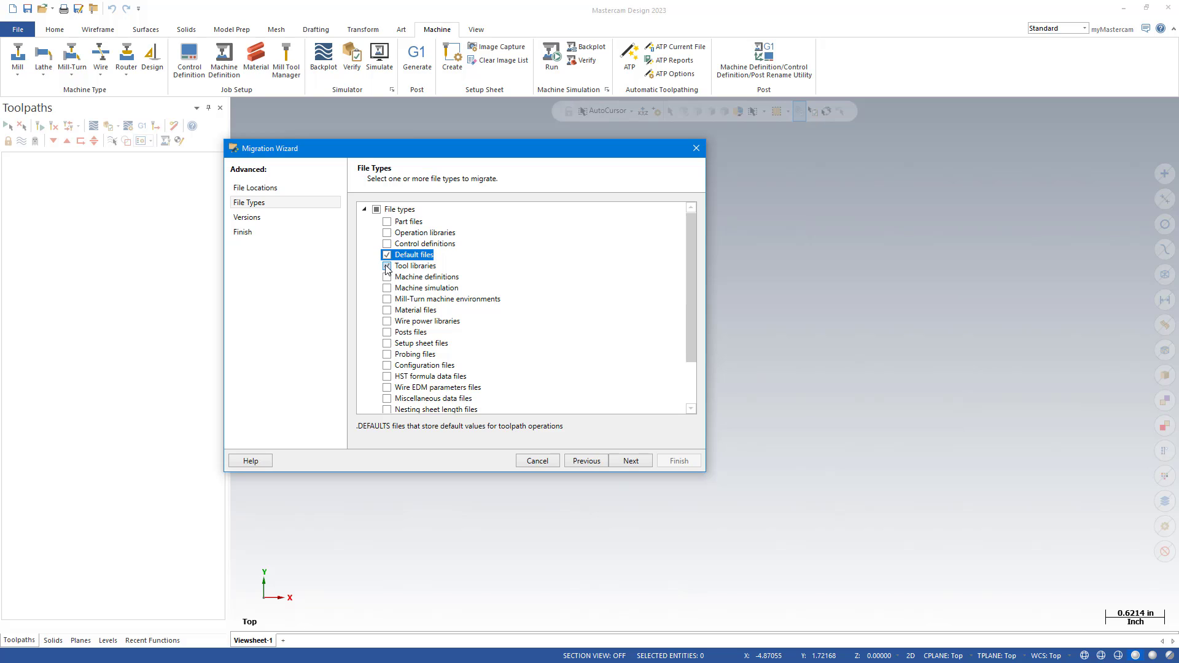
pyautogui.click(388, 288)
# - Add setup sheet files, configuration files and workspace files to the file types to migrate
pyautogui.click(401, 344)
pyautogui.click(388, 344)
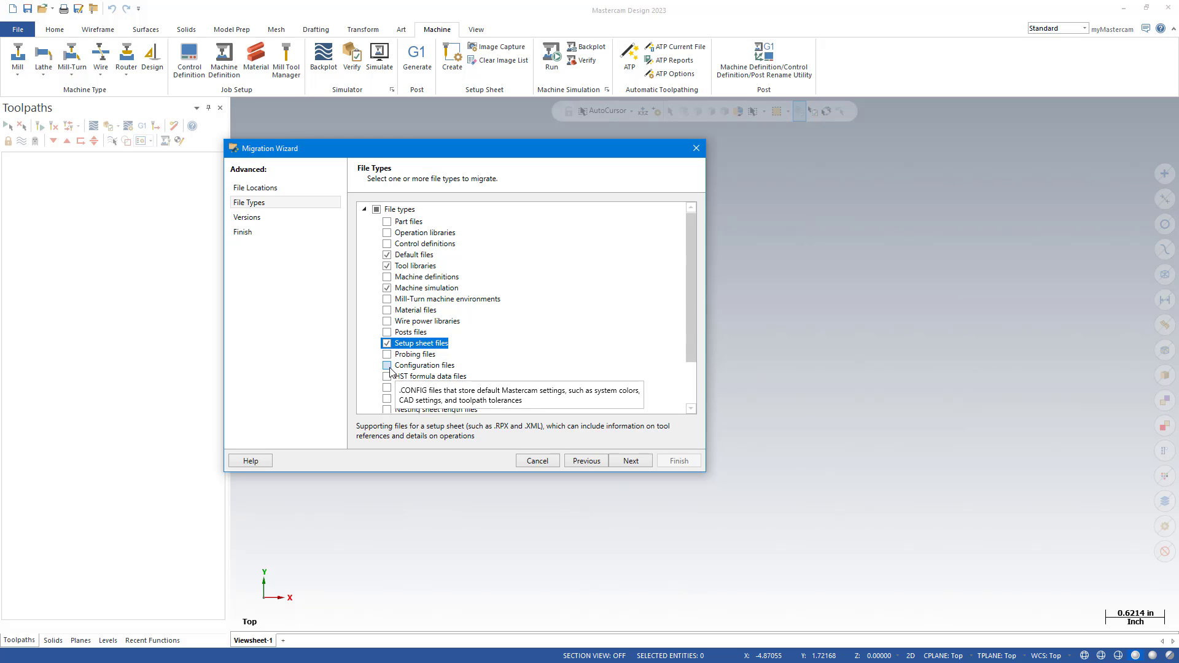
pyautogui.click(388, 366)
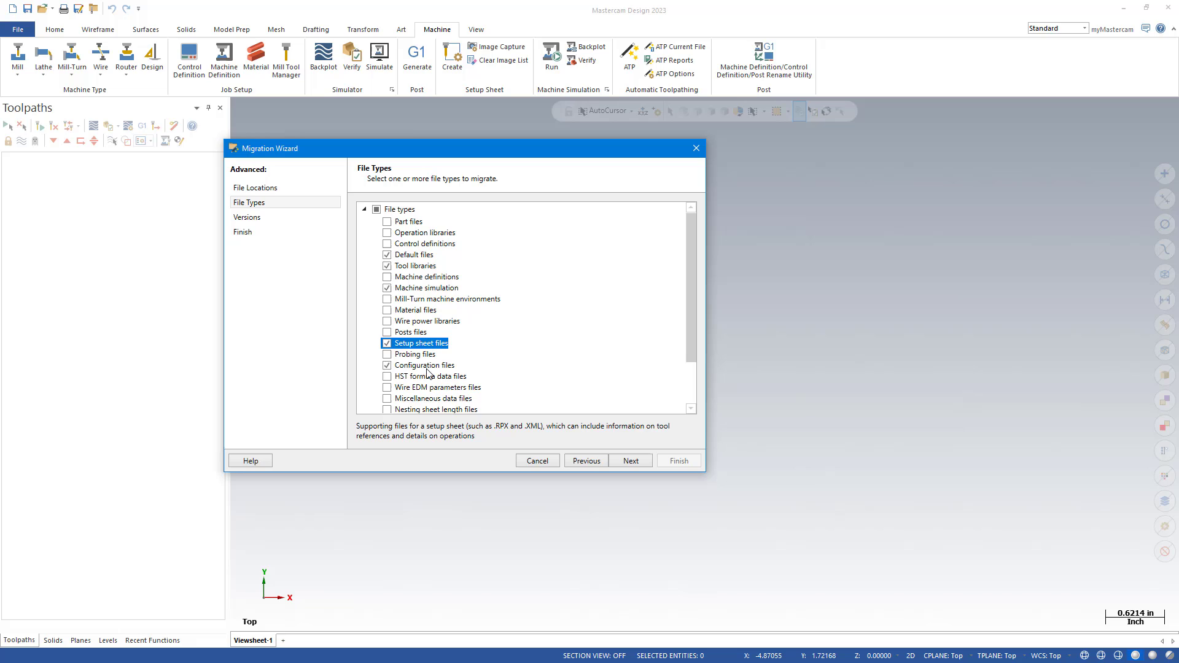
pyautogui.scroll(-1, 411, 407)
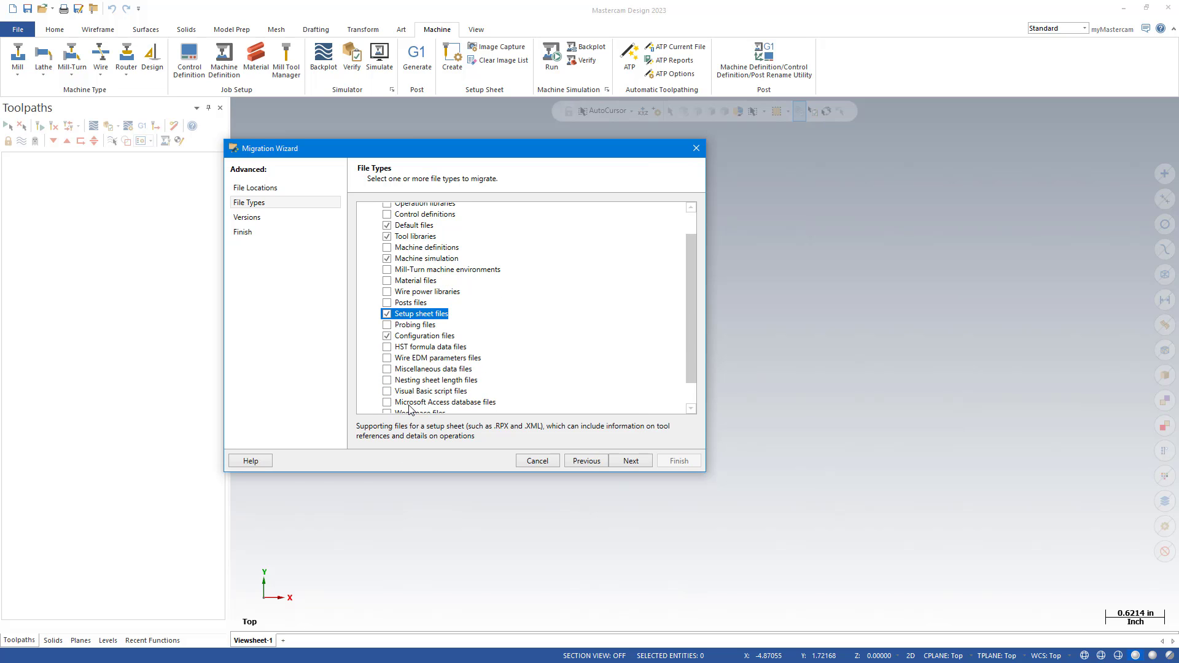
pyautogui.scroll(-1, 410, 408)
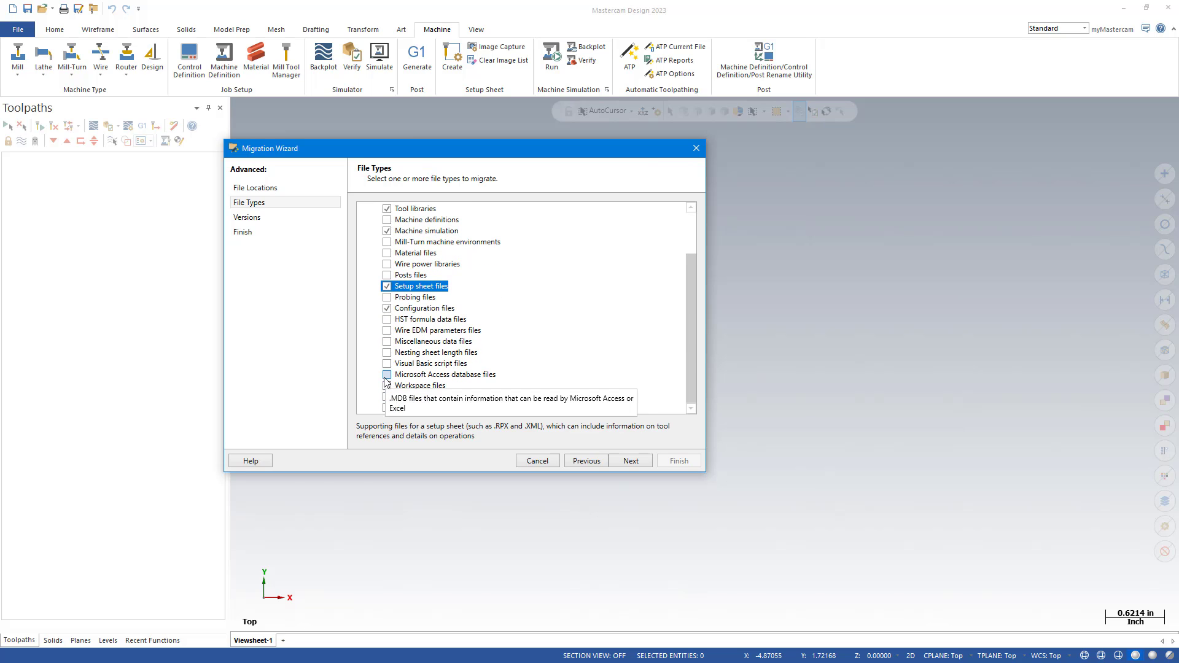
pyautogui.click(387, 385)
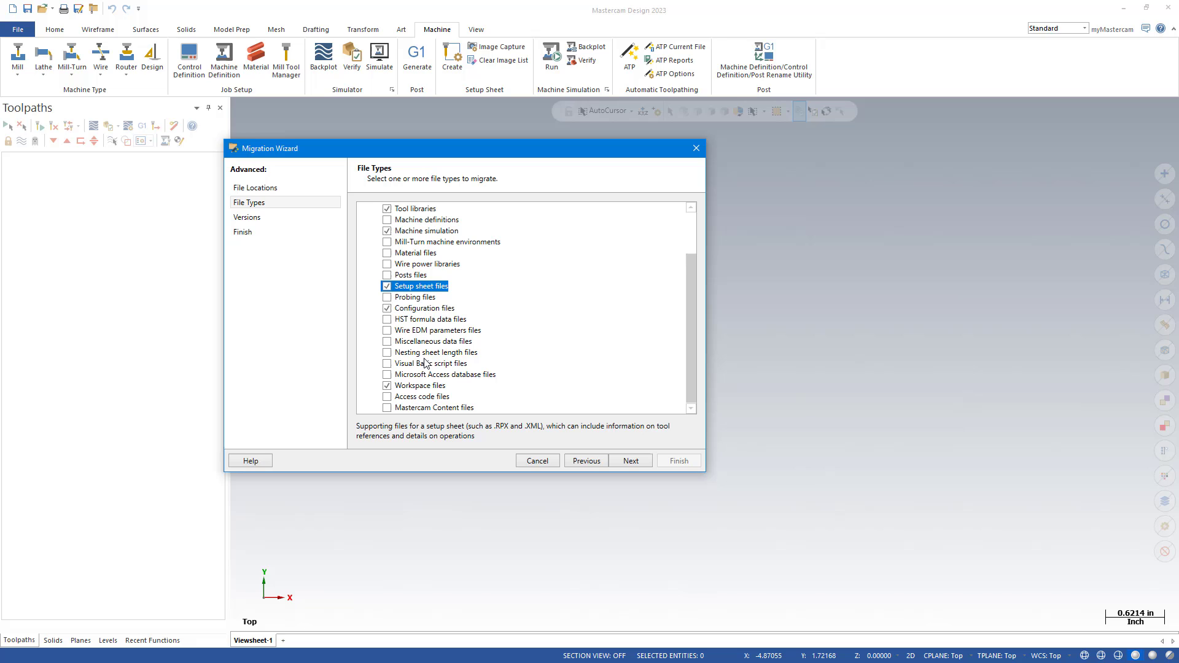
pyautogui.scroll(2, 444, 389)
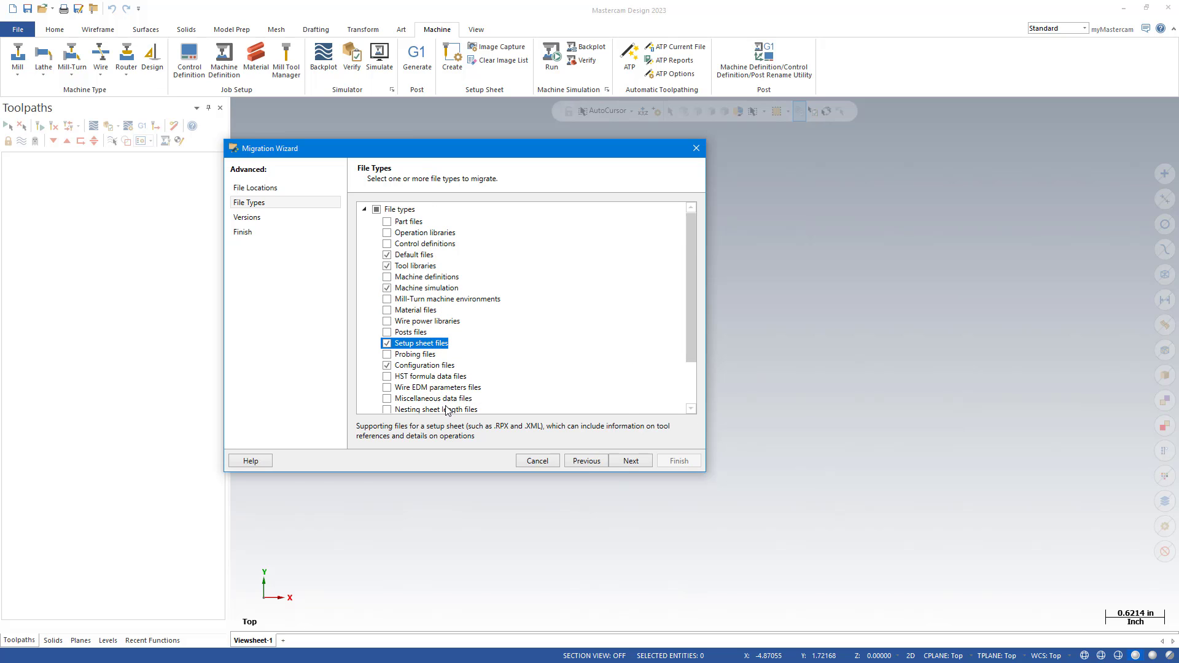
# - Exclude Mastercam 2021 and 2020 so only Mastercam 2022 files are migrated, and start the migration
pyautogui.click(638, 461)
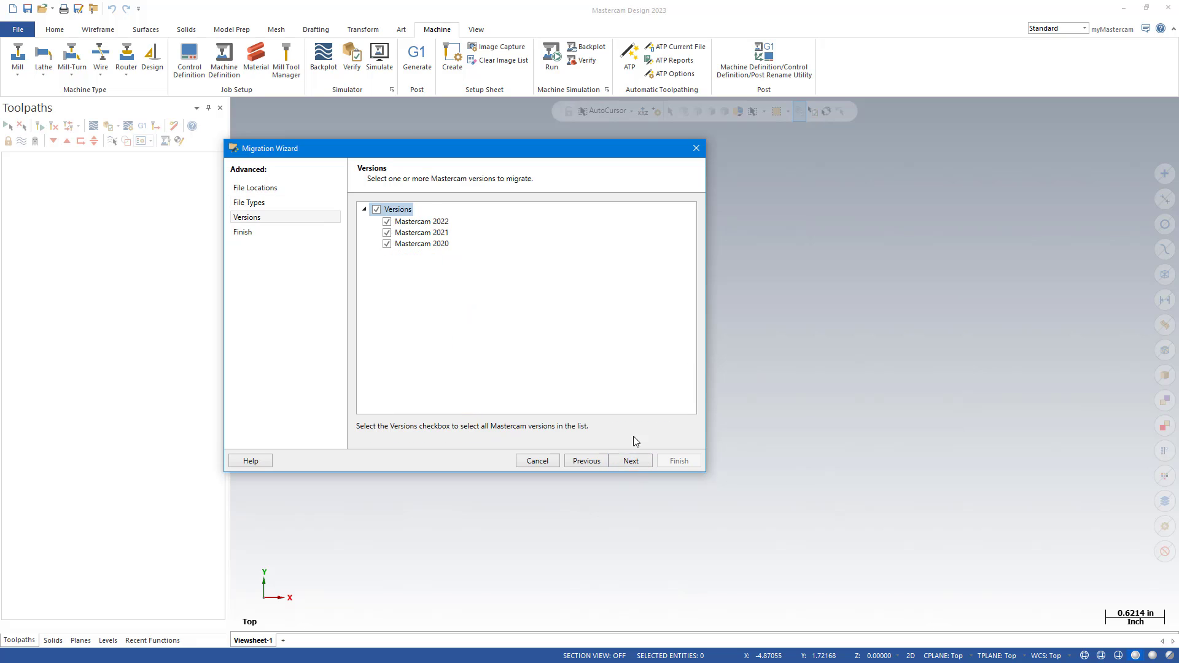
pyautogui.click(388, 244)
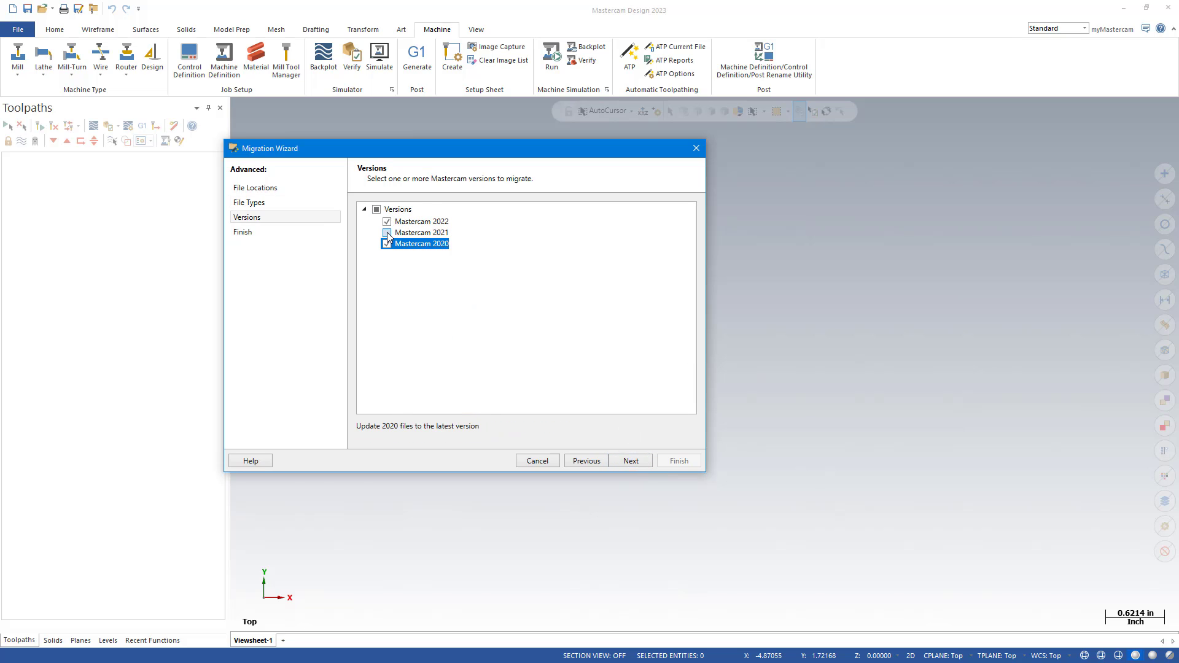
pyautogui.click(387, 233)
pyautogui.click(387, 244)
pyautogui.click(637, 463)
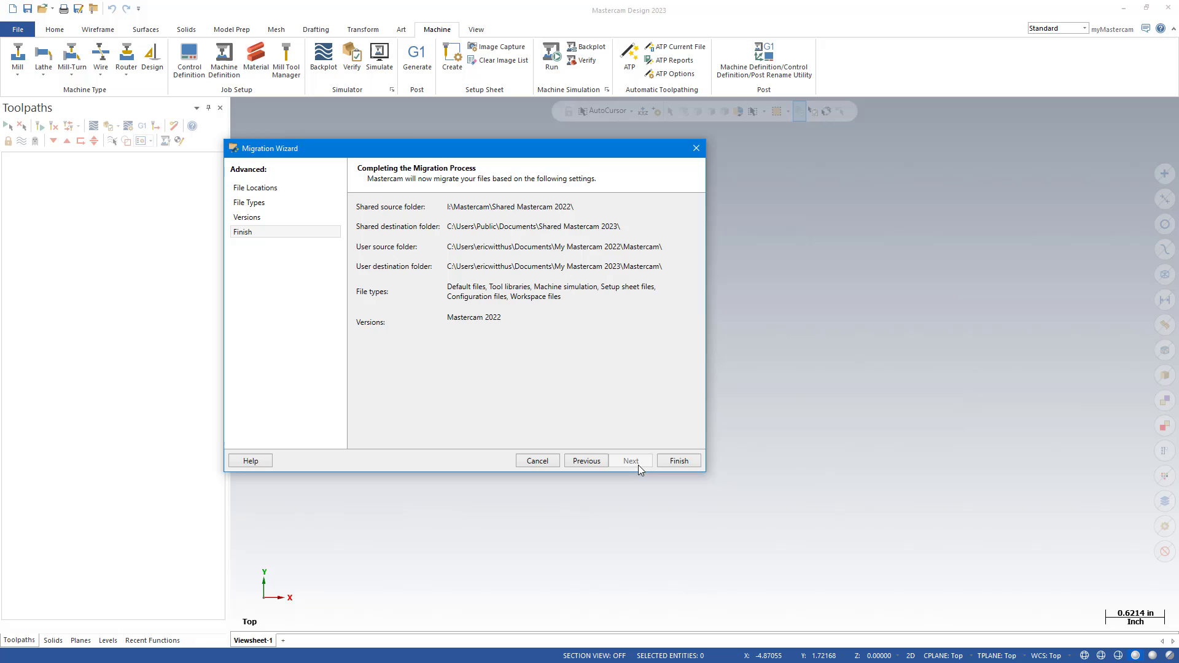
pyautogui.click(683, 461)
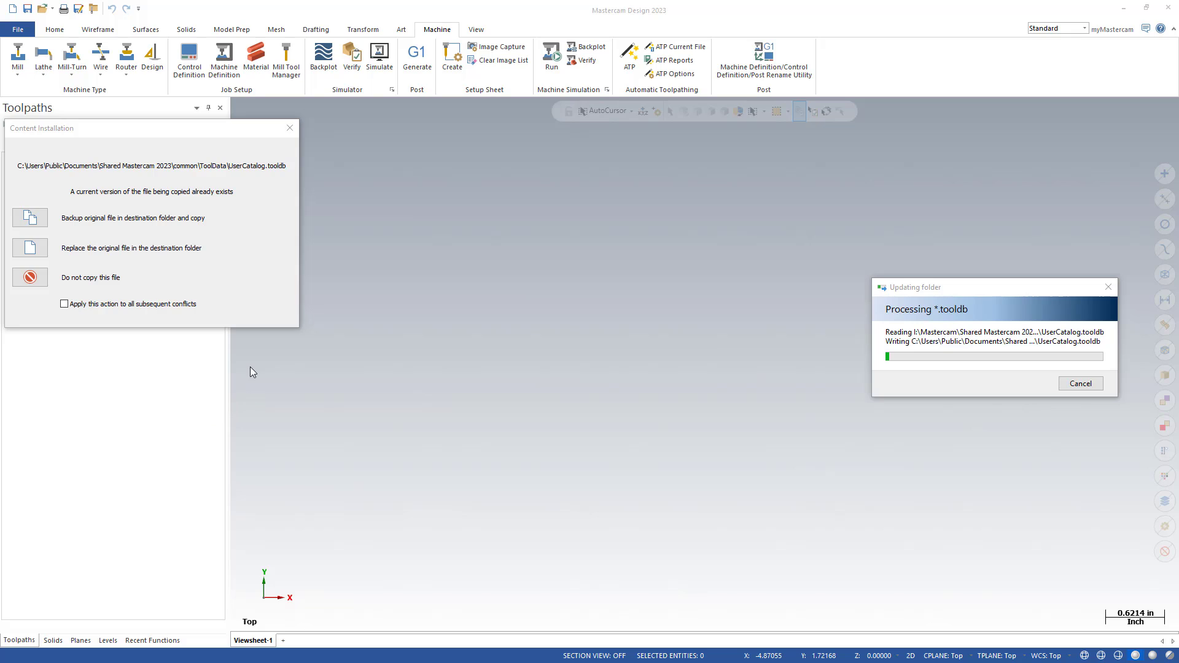
# - Replace the original destination files for all subsequent conflicts as well, and review the migration results in the event log
pyautogui.moveTo(162, 131); pyautogui.dragTo(195, 129)
pyautogui.moveTo(117, 121); pyautogui.dragTo(112, 128)
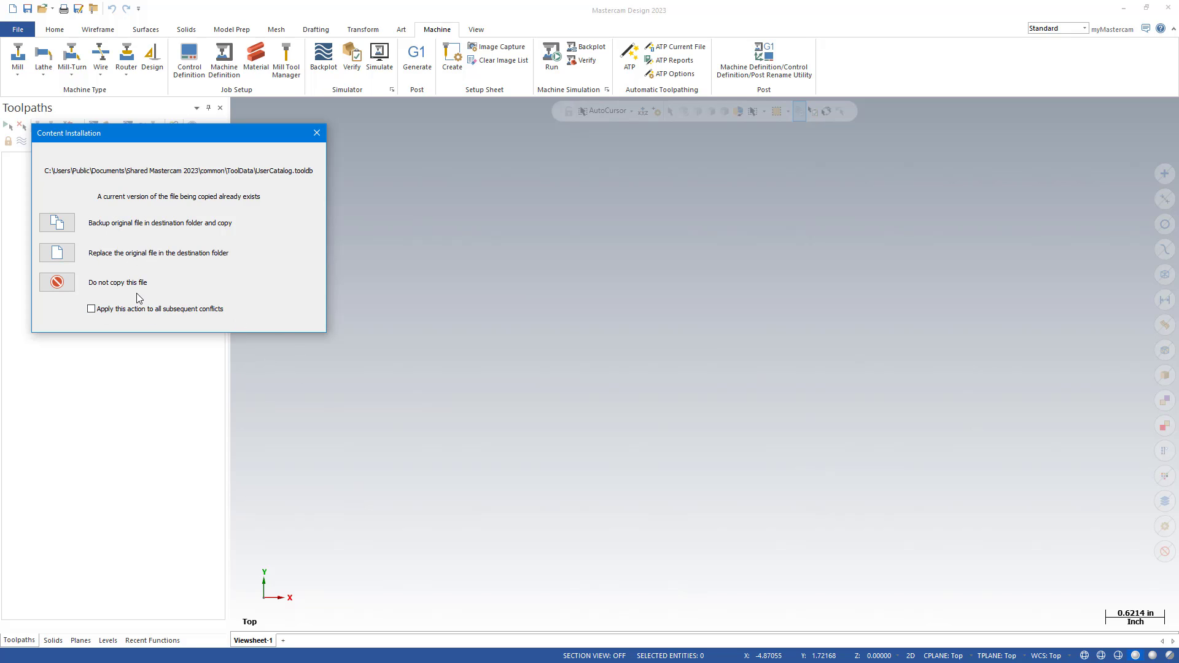
pyautogui.click(126, 309)
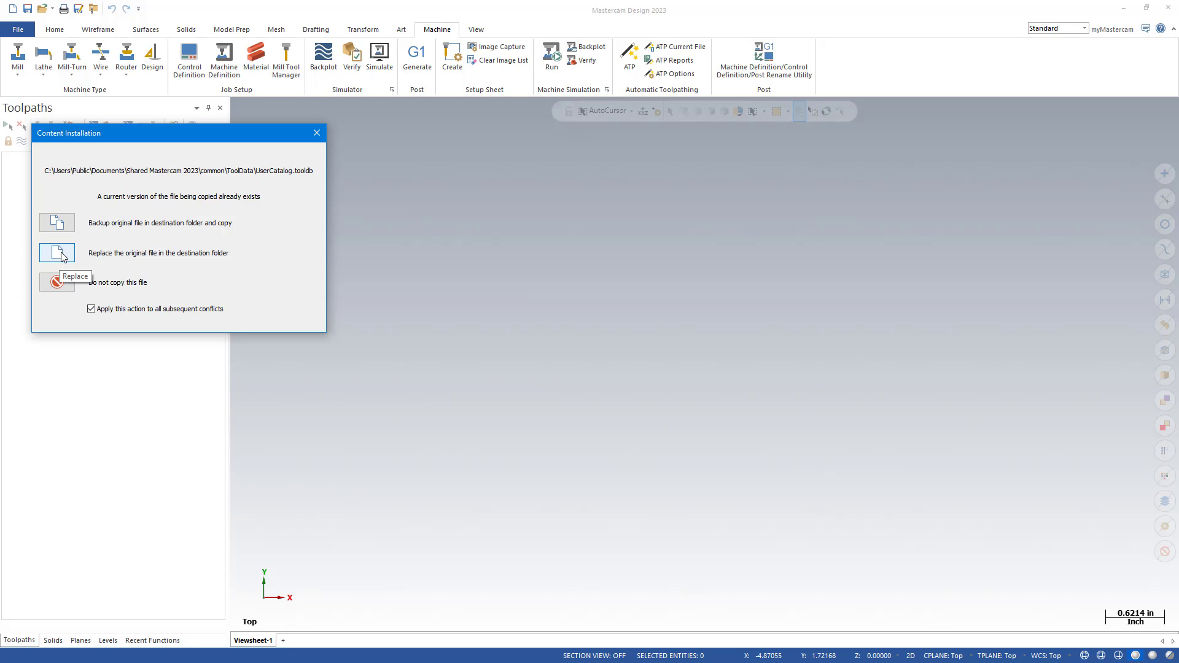
pyautogui.click(57, 253)
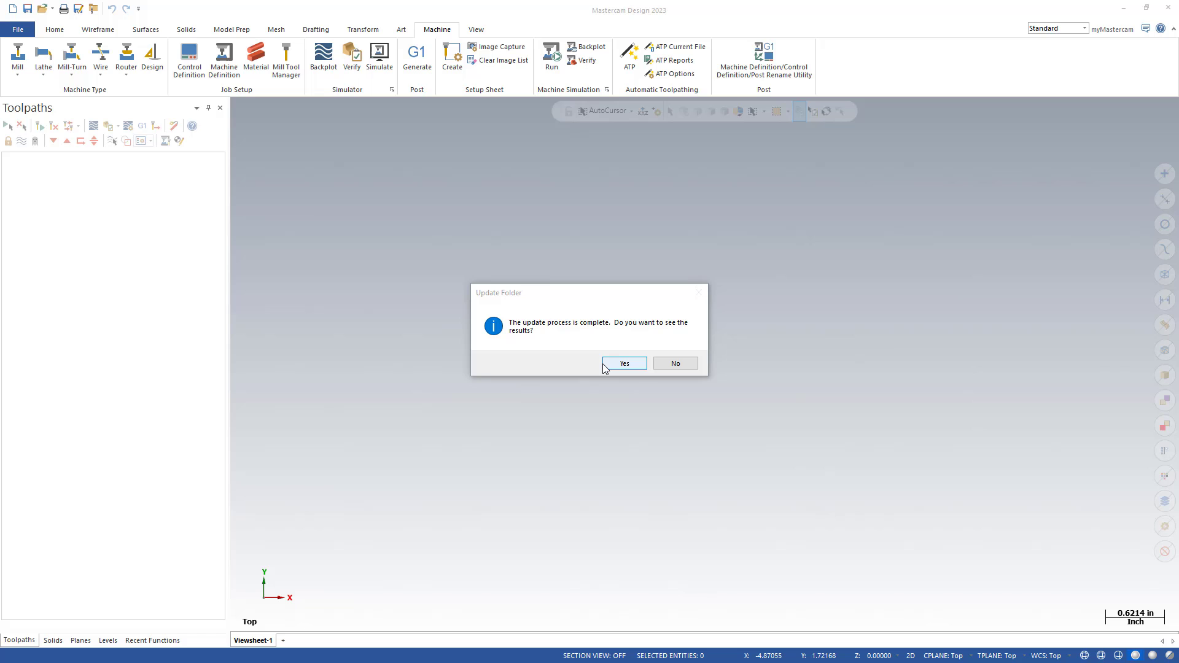
pyautogui.click(621, 365)
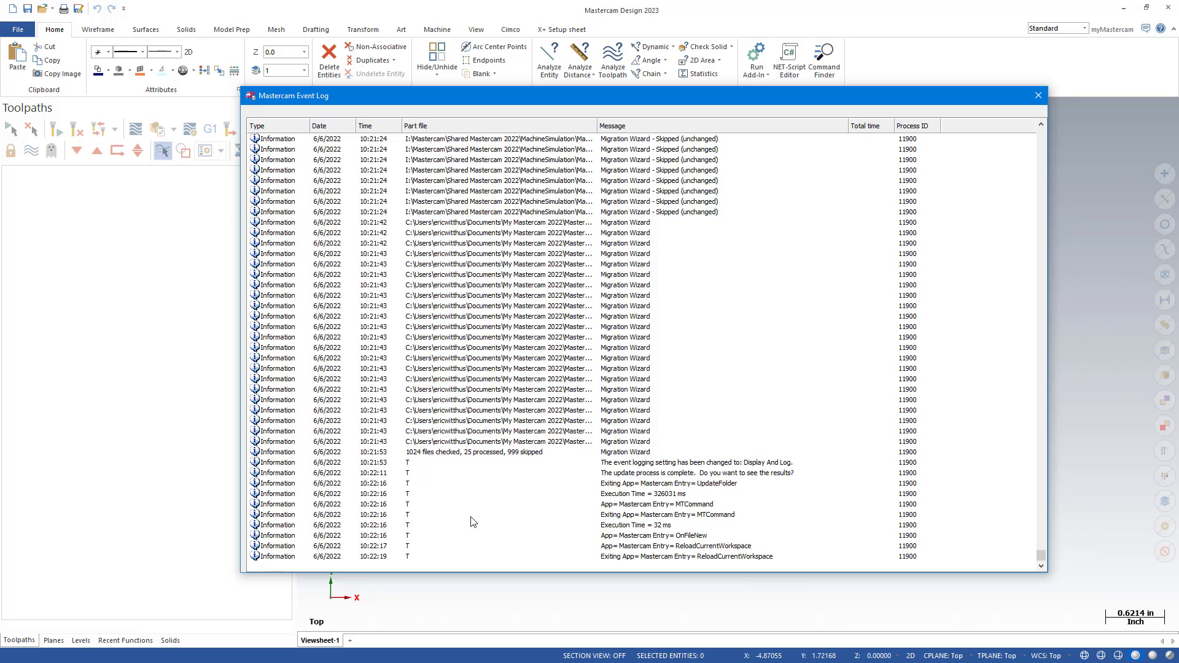
pyautogui.click(1044, 95)
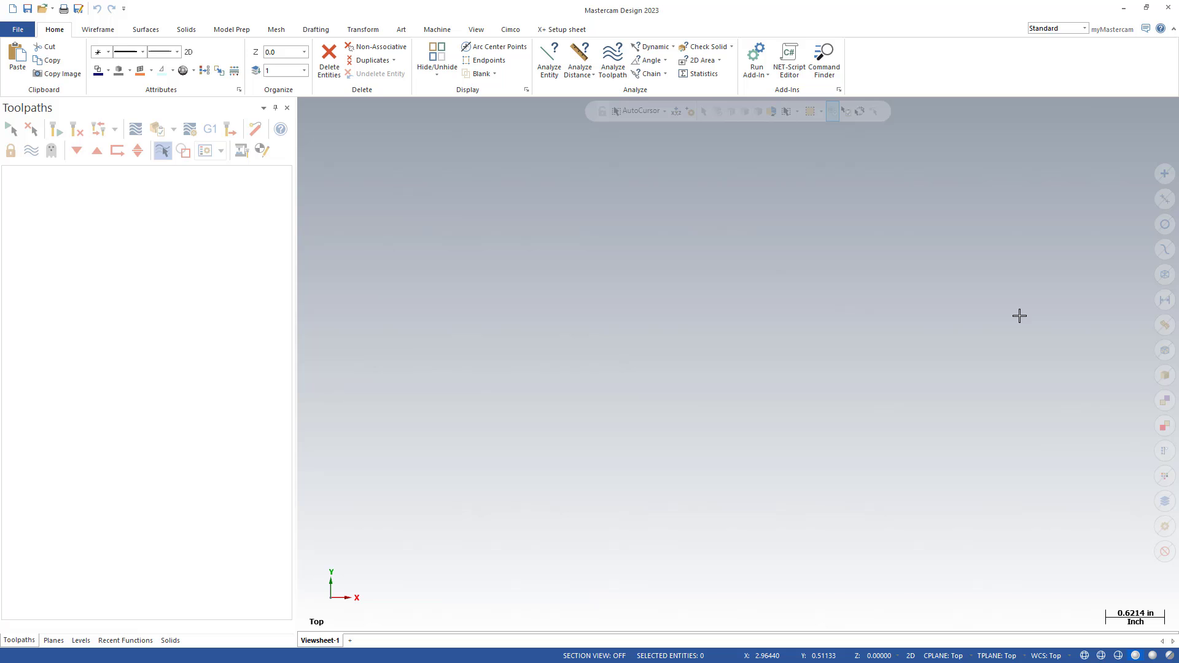